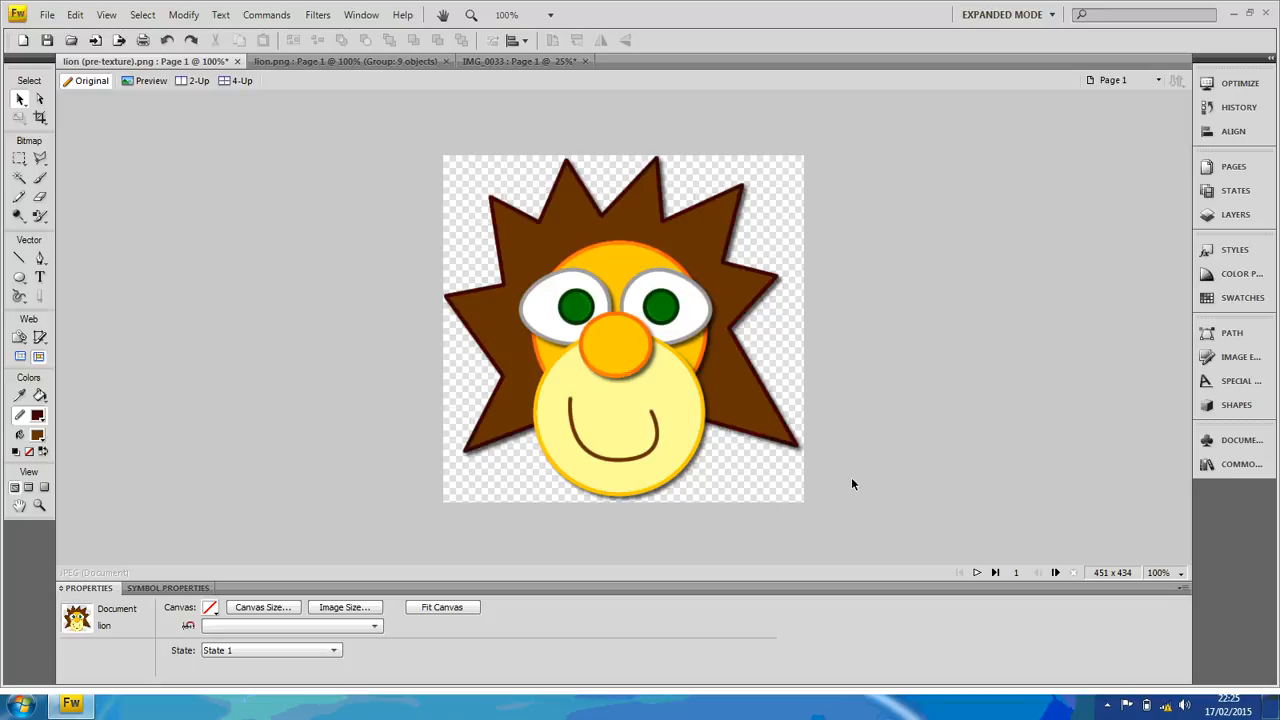
Step: Select the lion's brown mane and keep its fill type set to Solid
click(516, 401)
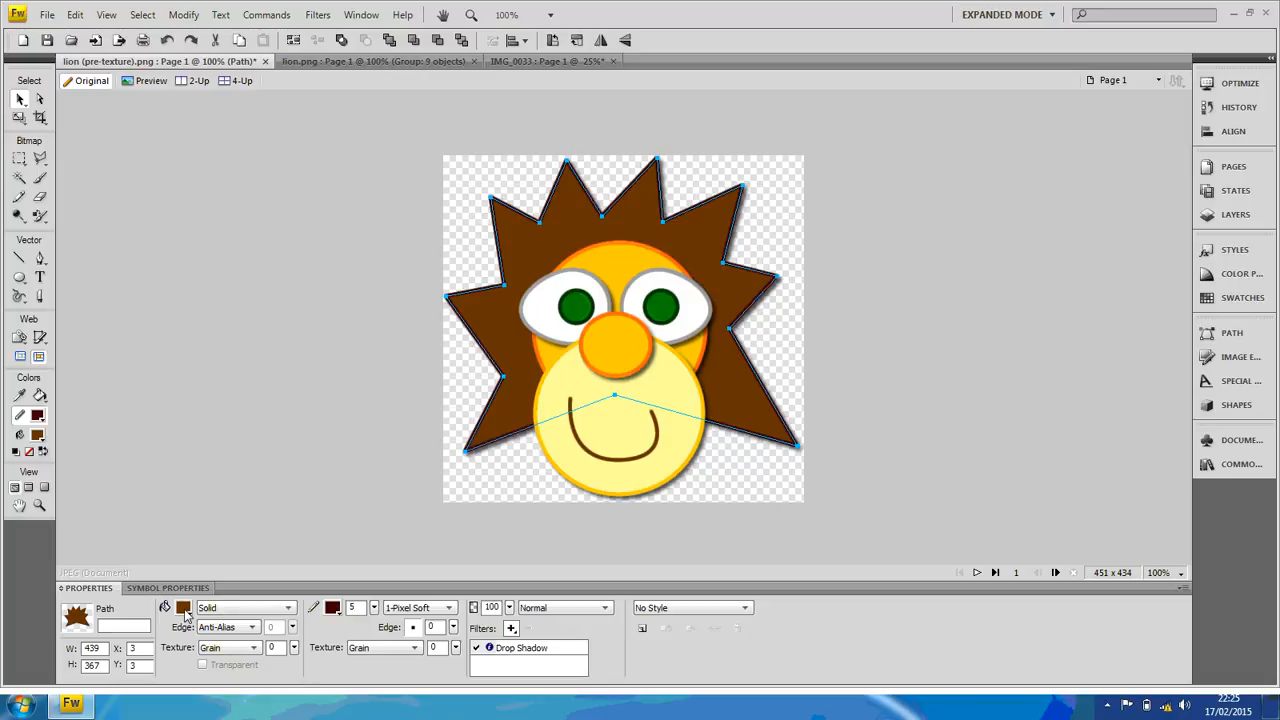
click(184, 610)
click(184, 606)
click(283, 612)
mouse_move(268, 549)
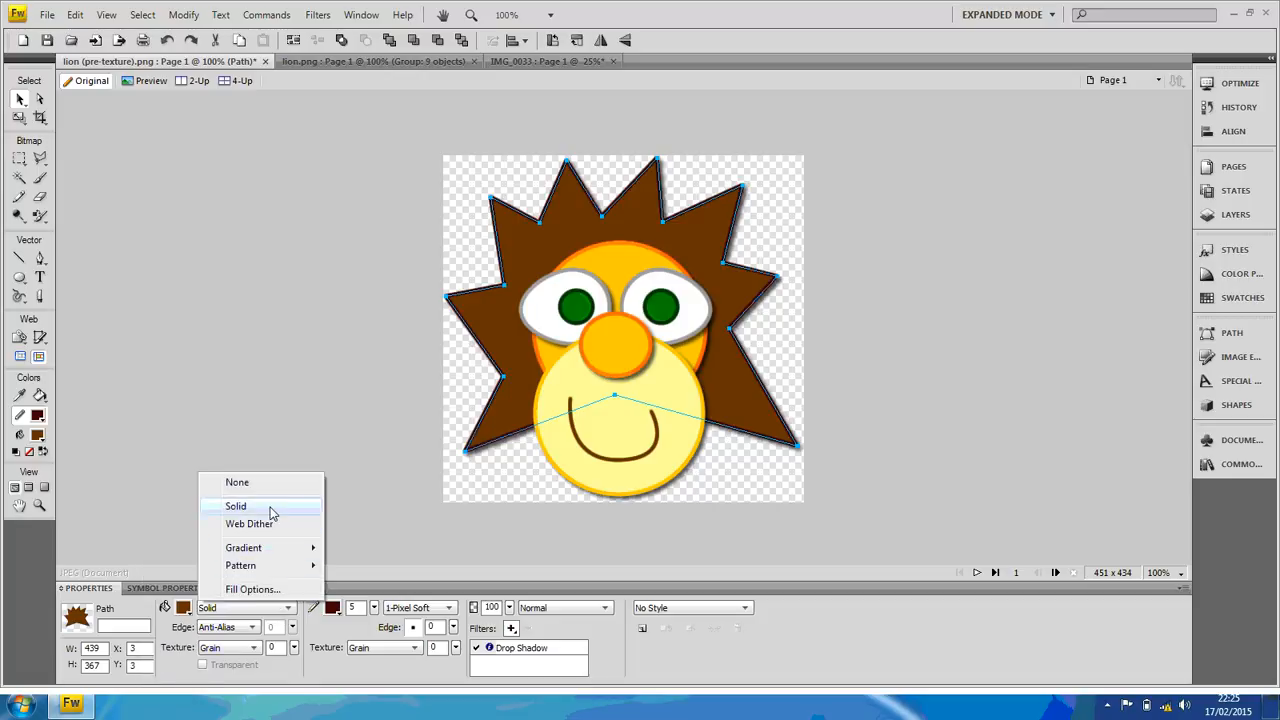
click(272, 507)
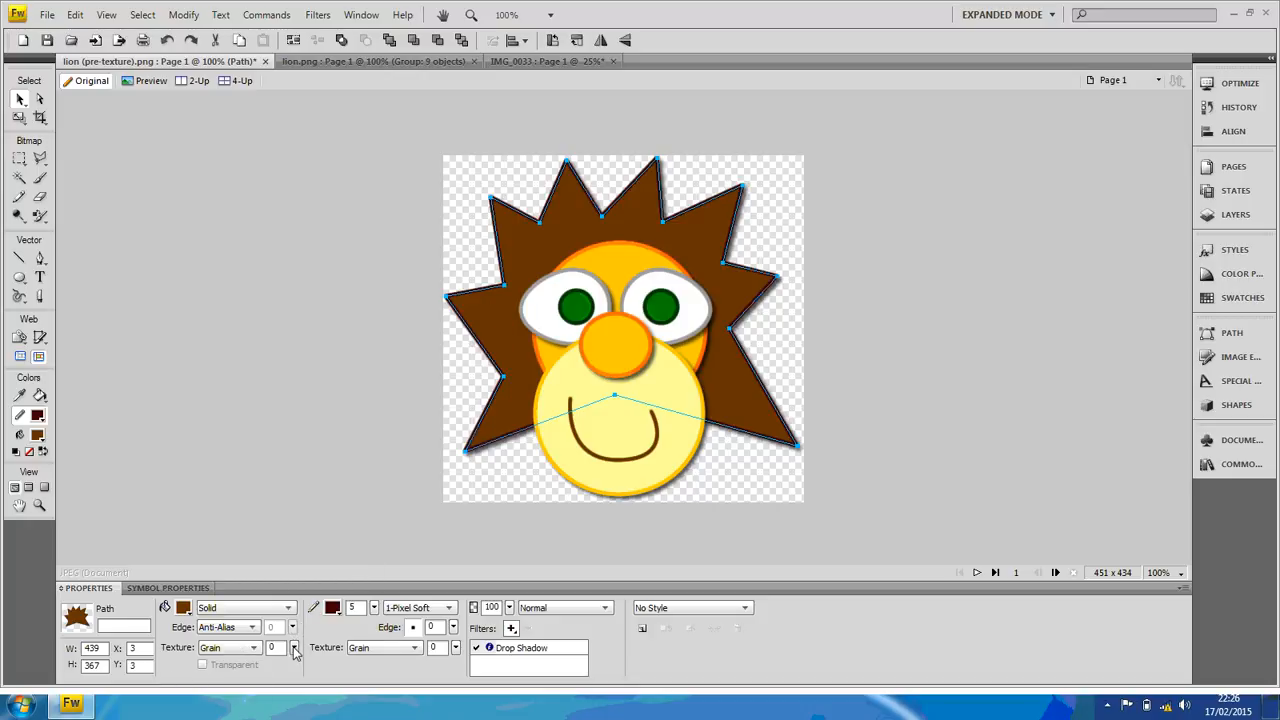
Step: Try the Grain texture at 100 on the mane's fill and return the amount to 0
drag(295, 652, 298, 560)
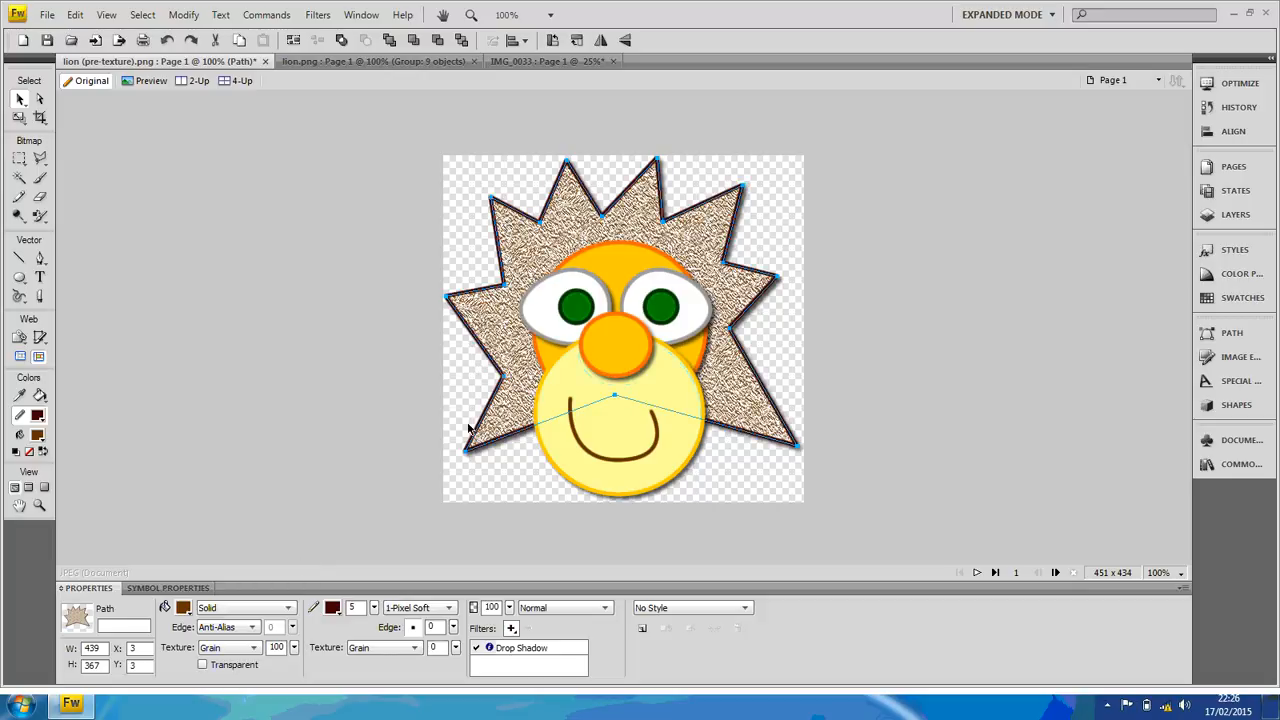
drag(294, 650, 292, 692)
Step: Give the mane's fill the Scratch texture with a texture amount of 100
click(254, 648)
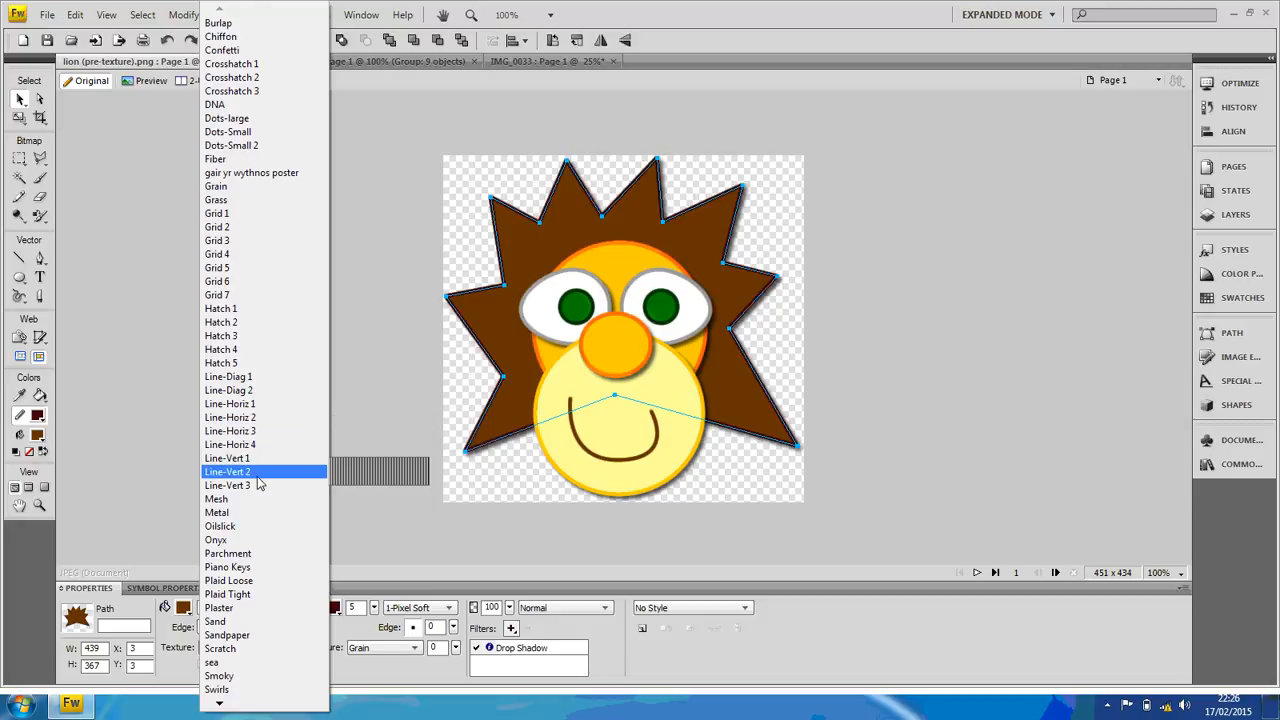
click(224, 707)
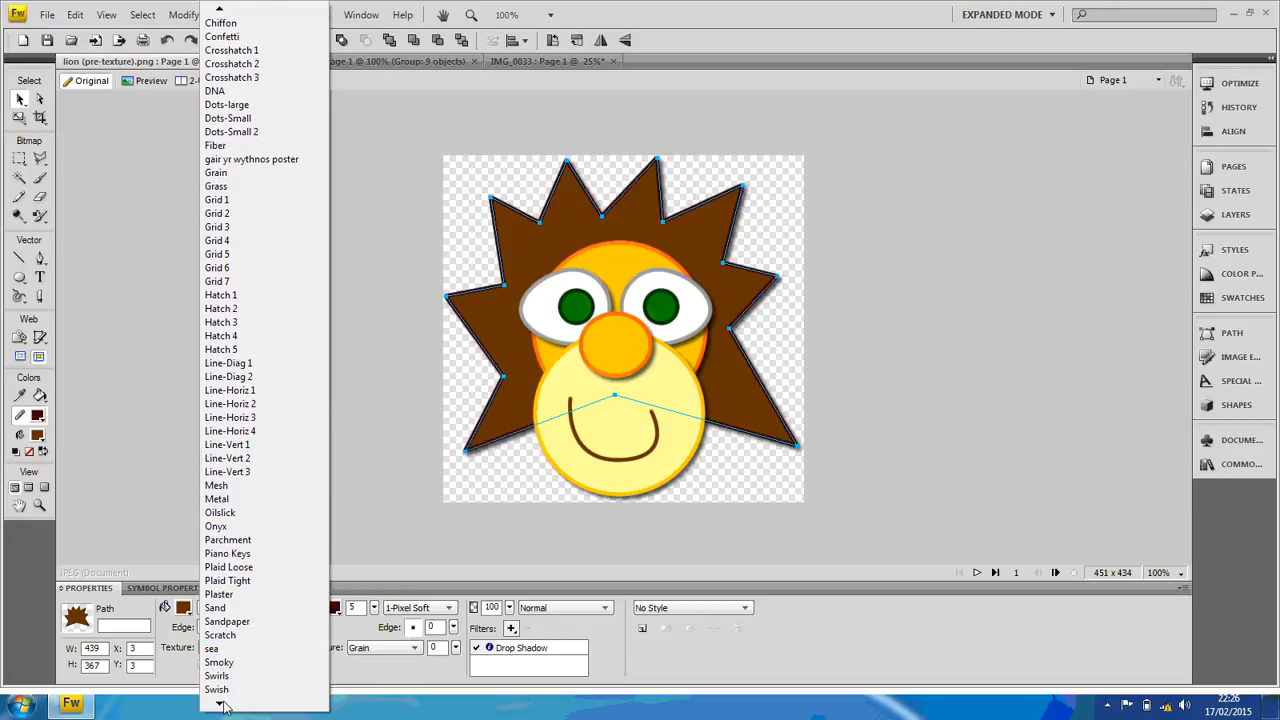
click(227, 640)
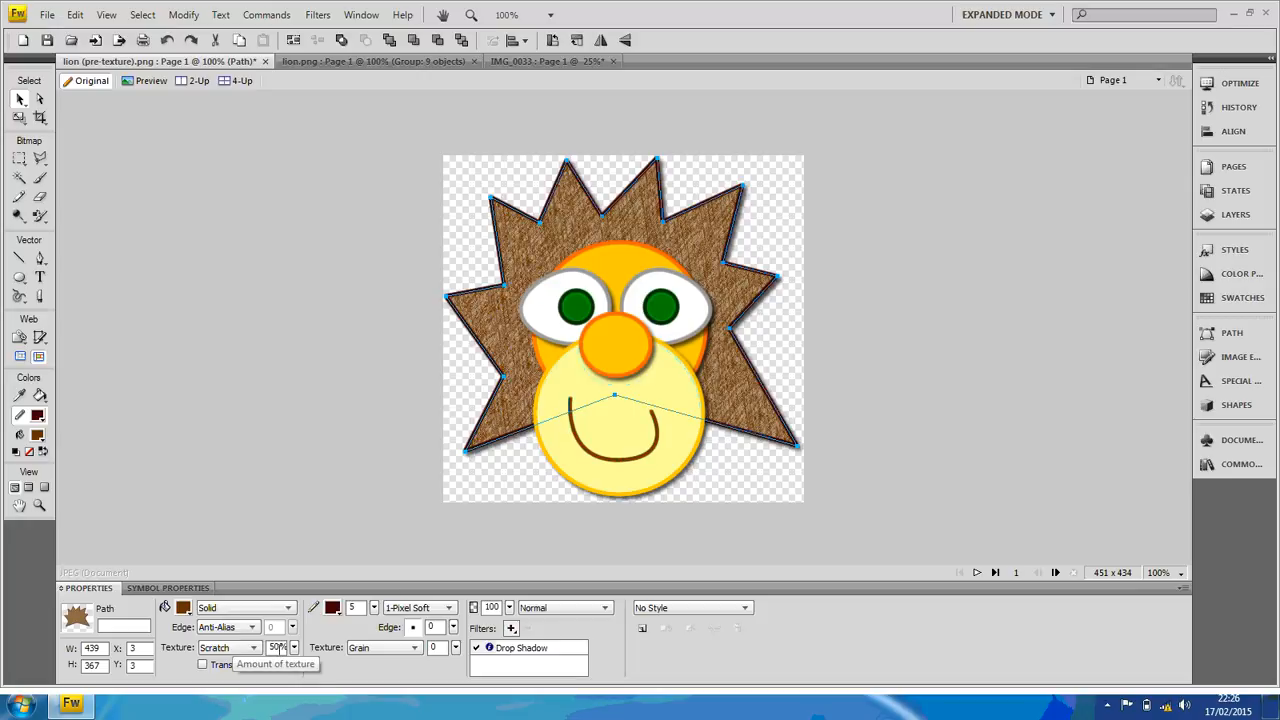
drag(293, 648, 294, 597)
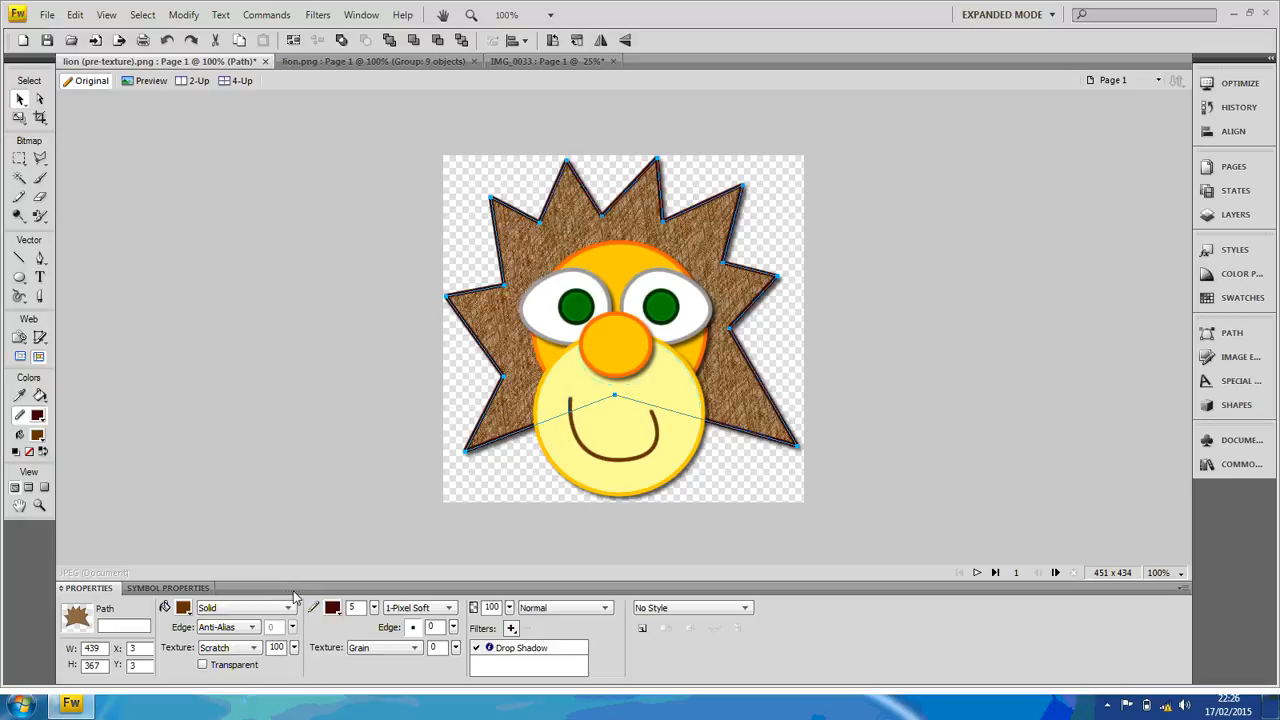
click(357, 382)
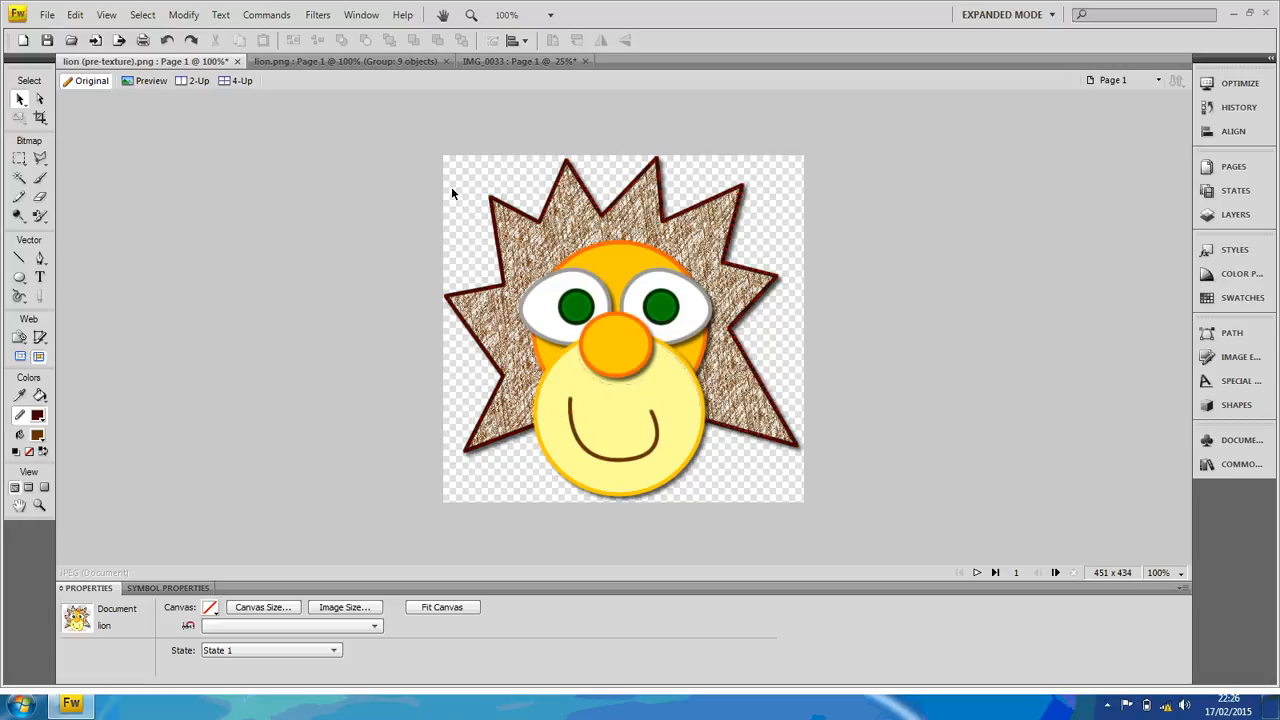
Step: Apply the Scratch texture to the mane's outline stroke with the amount at 100
click(494, 231)
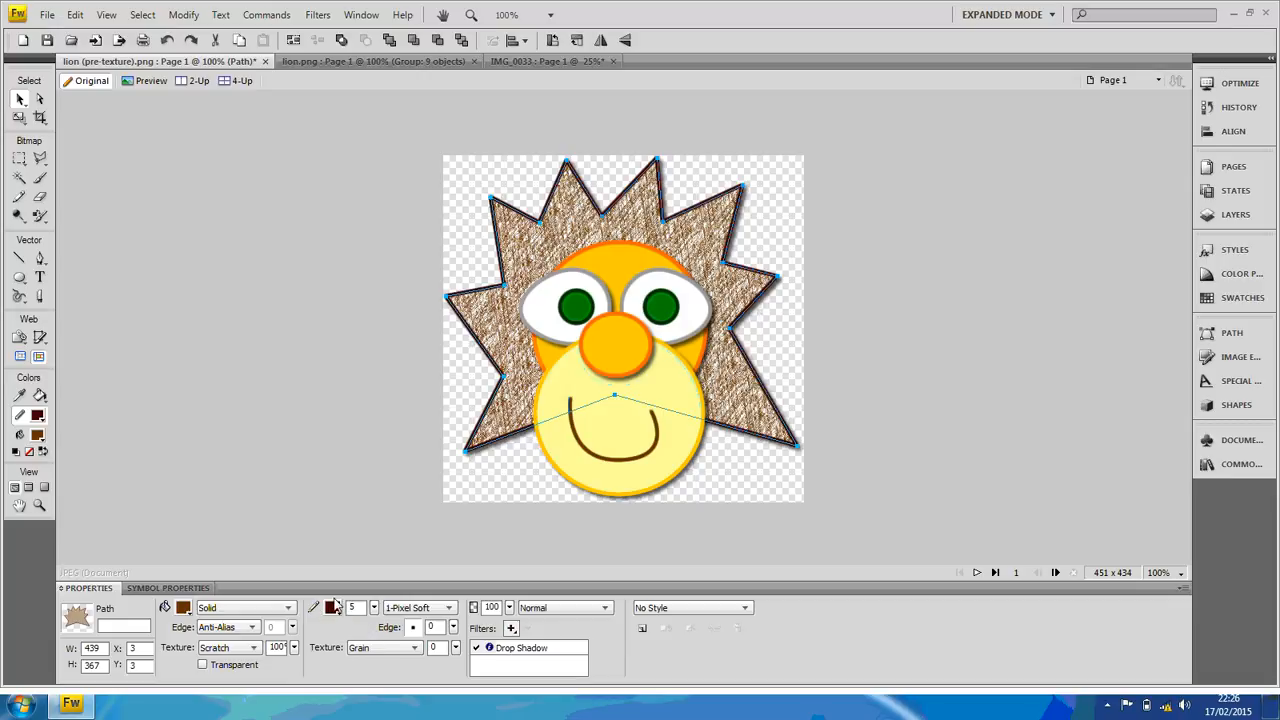
click(415, 647)
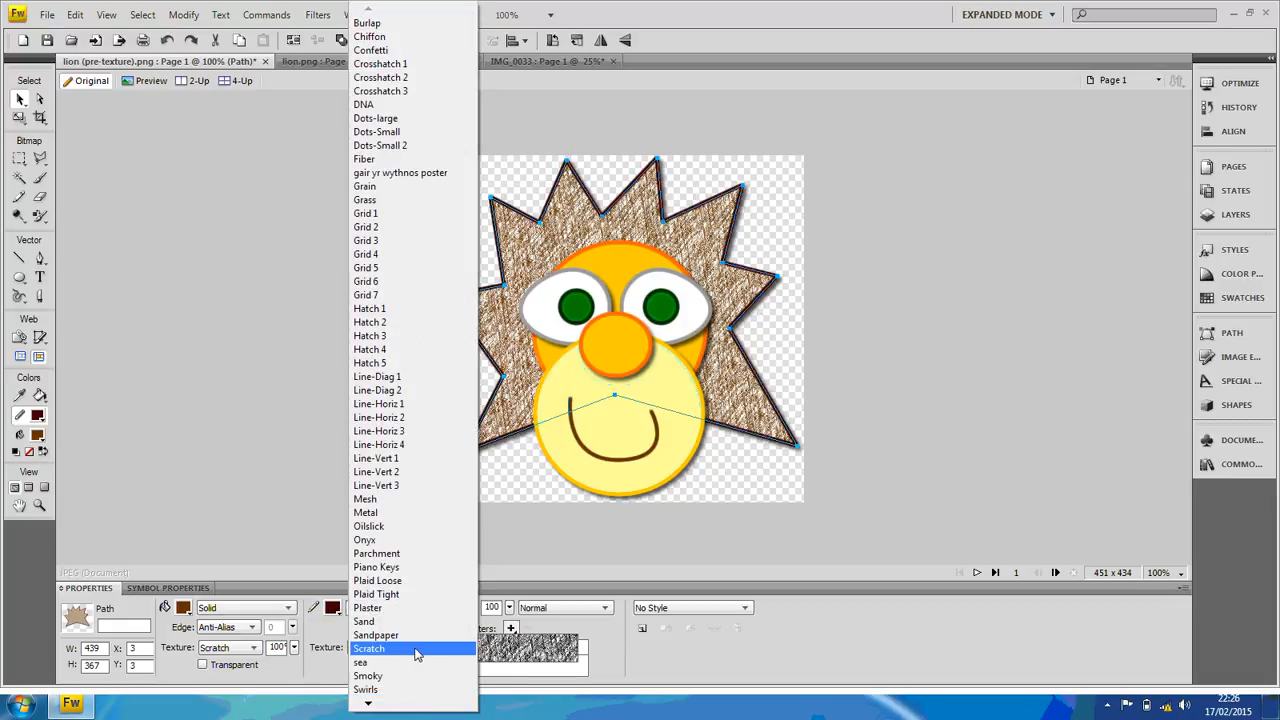
click(395, 650)
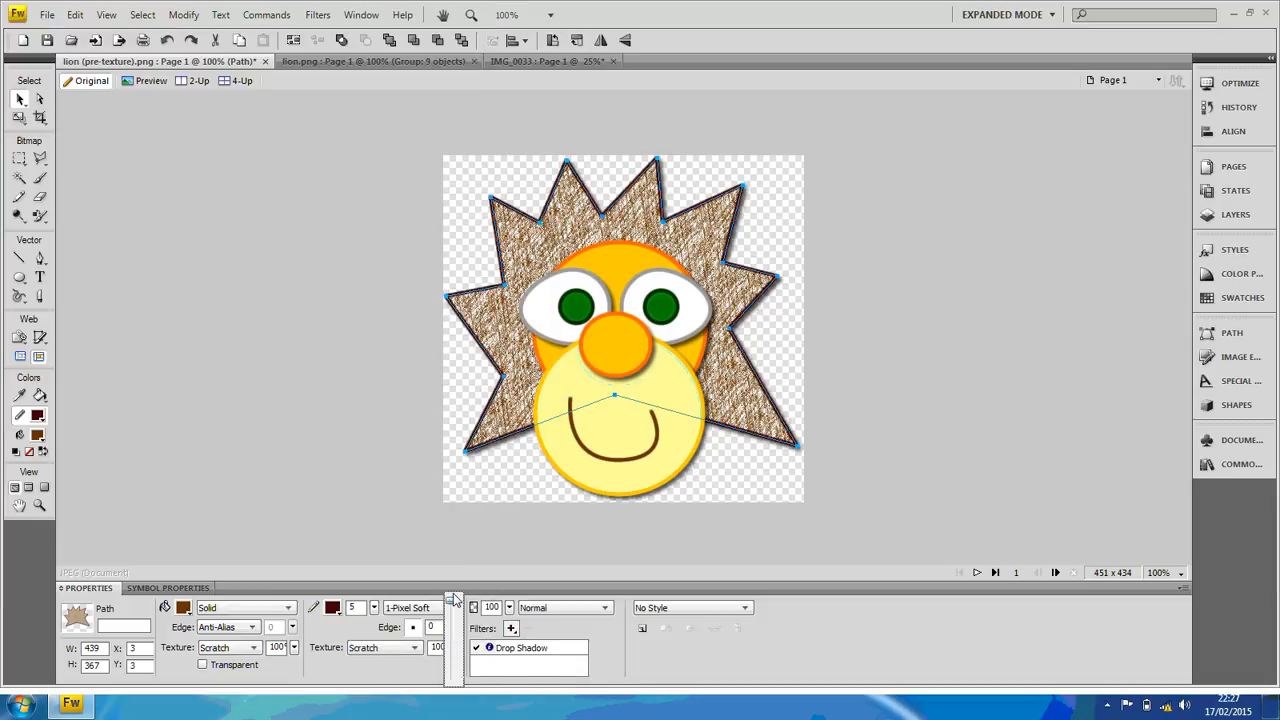
click(857, 455)
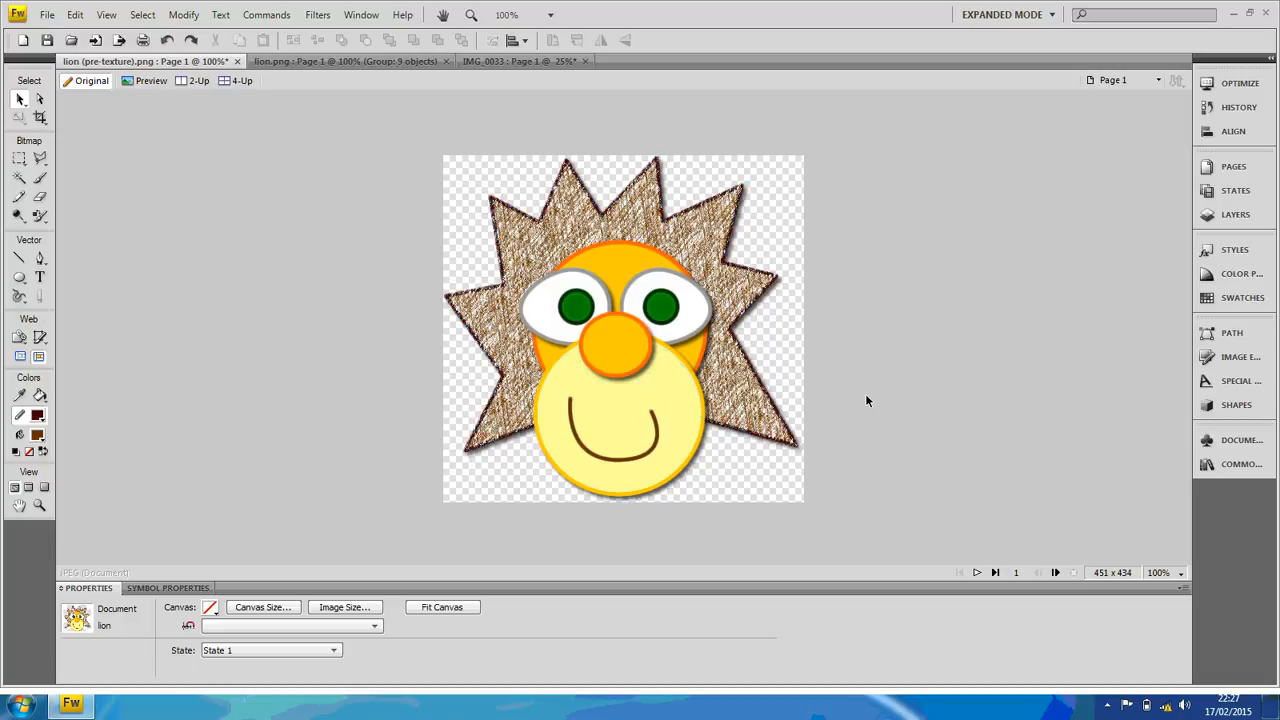
Step: Set the mane's fill edge to Feather with an amount of 10
click(502, 390)
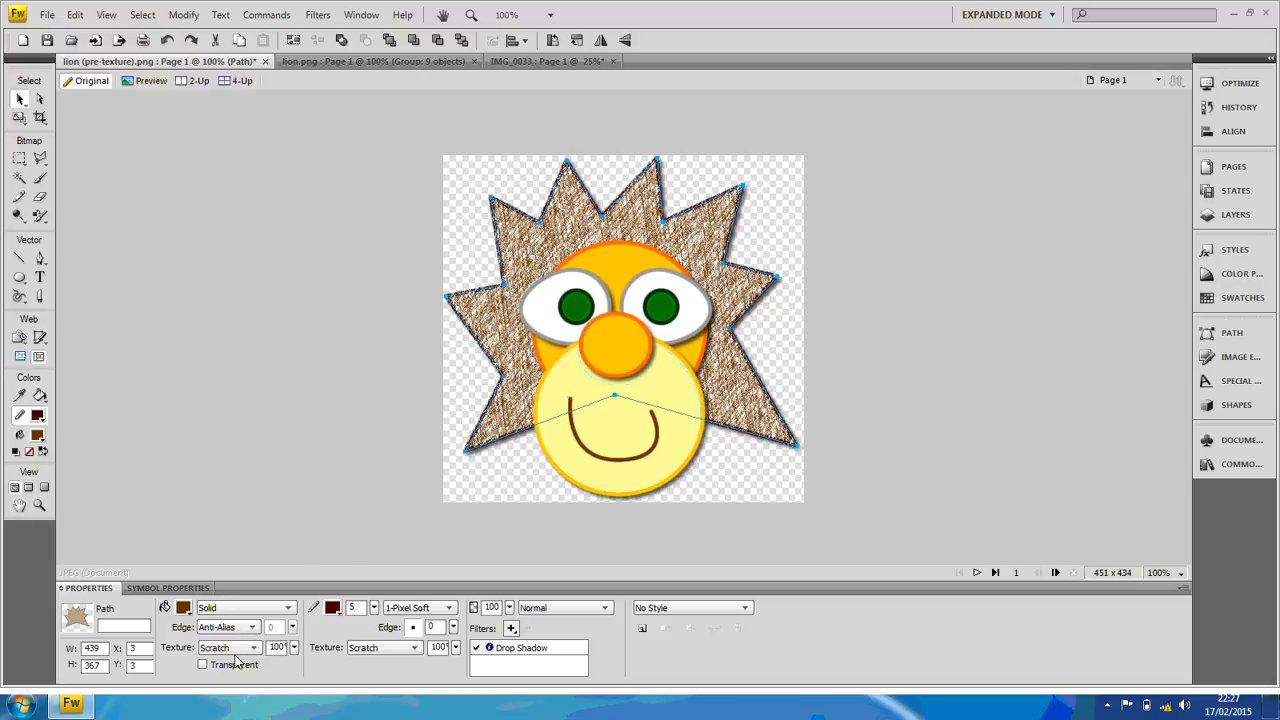
click(253, 628)
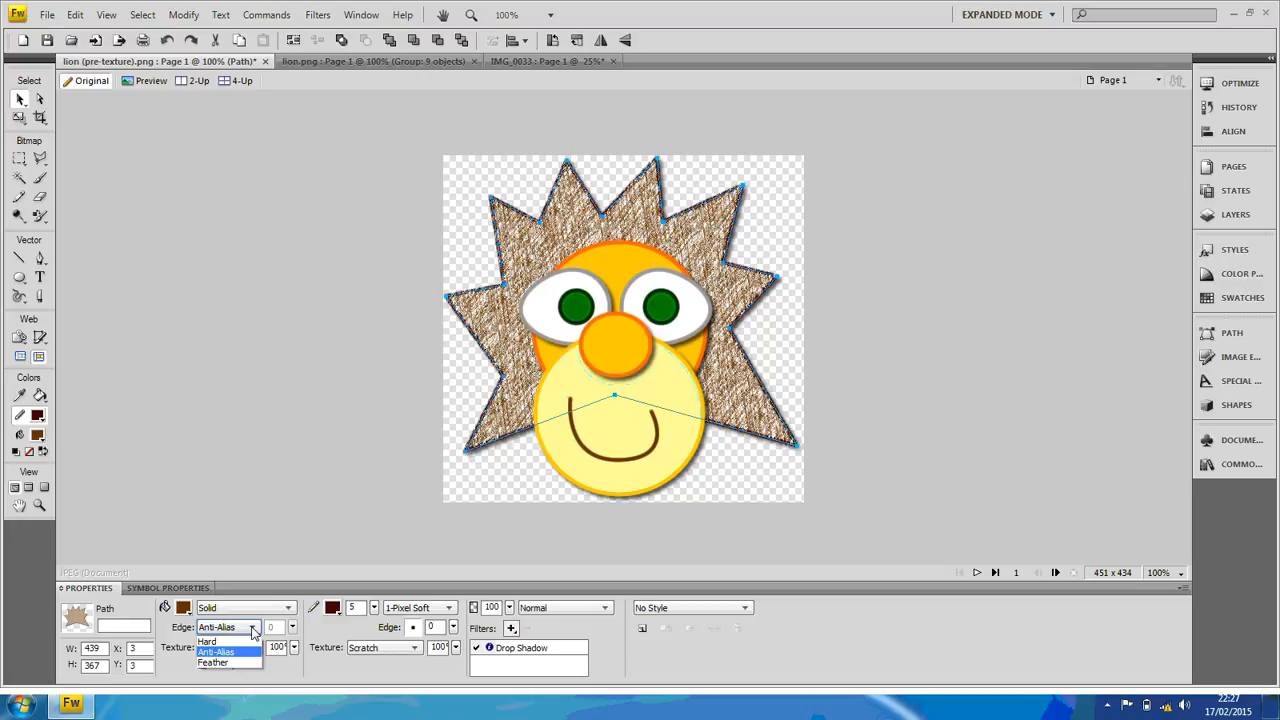
click(214, 662)
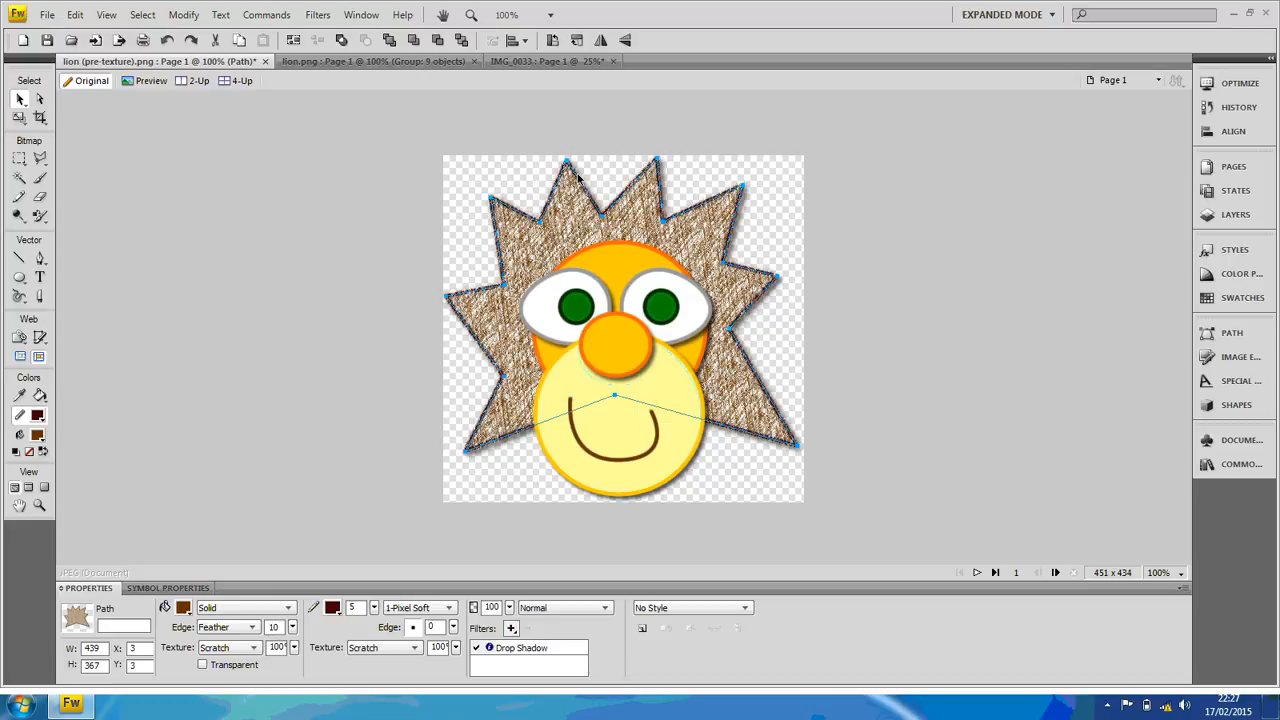
Step: Try a feather amount of 50 on the mane's fill edge and undo it
double_click(266, 627)
text(50)
key(Return)
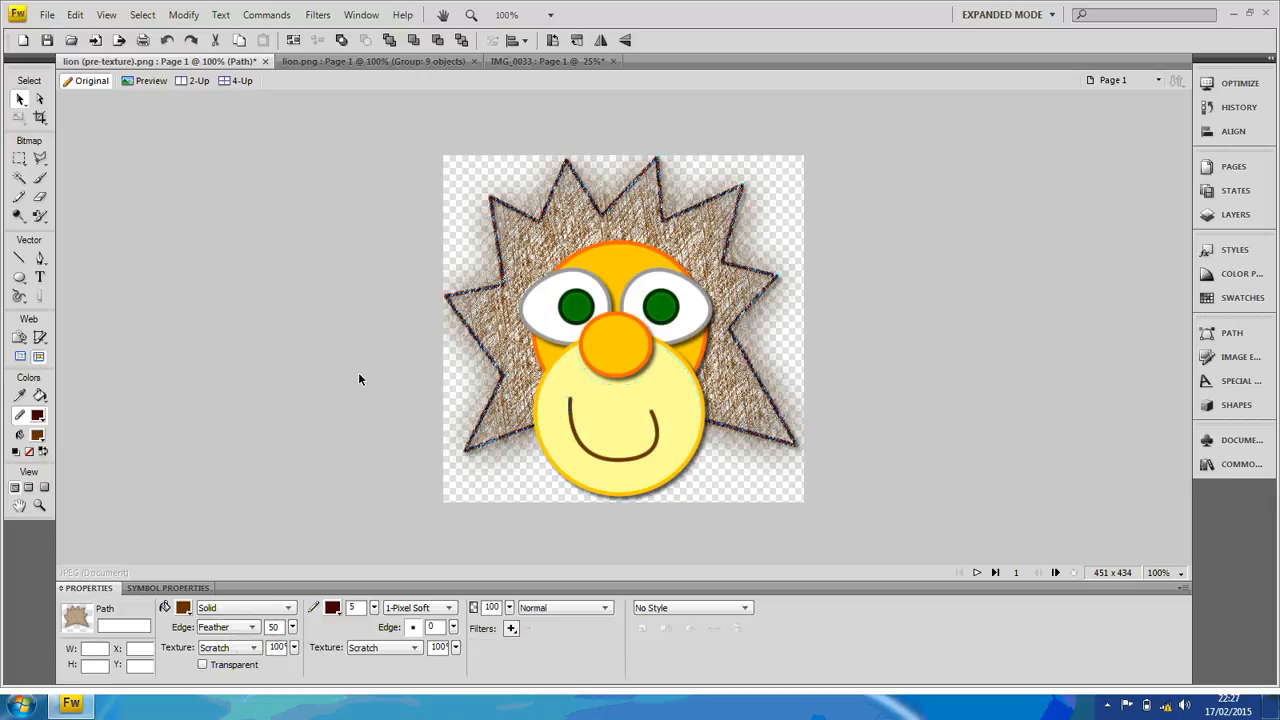
click(461, 511)
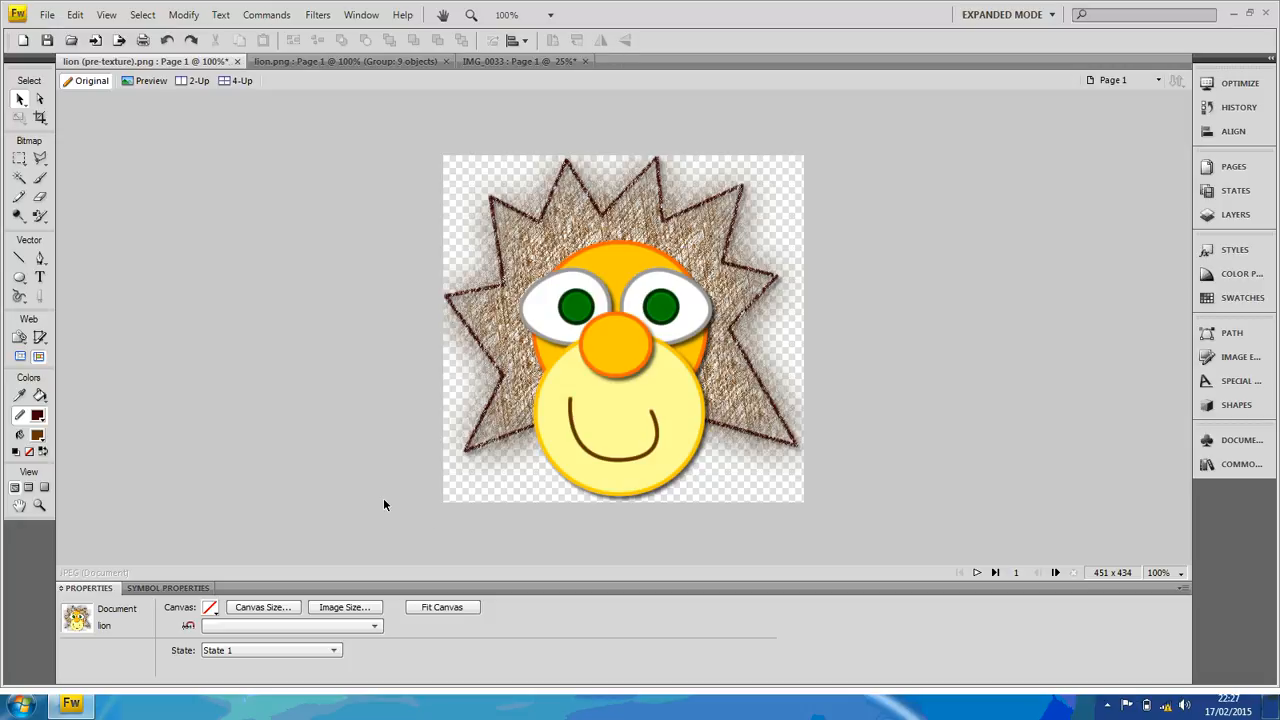
key(ctrl+z)
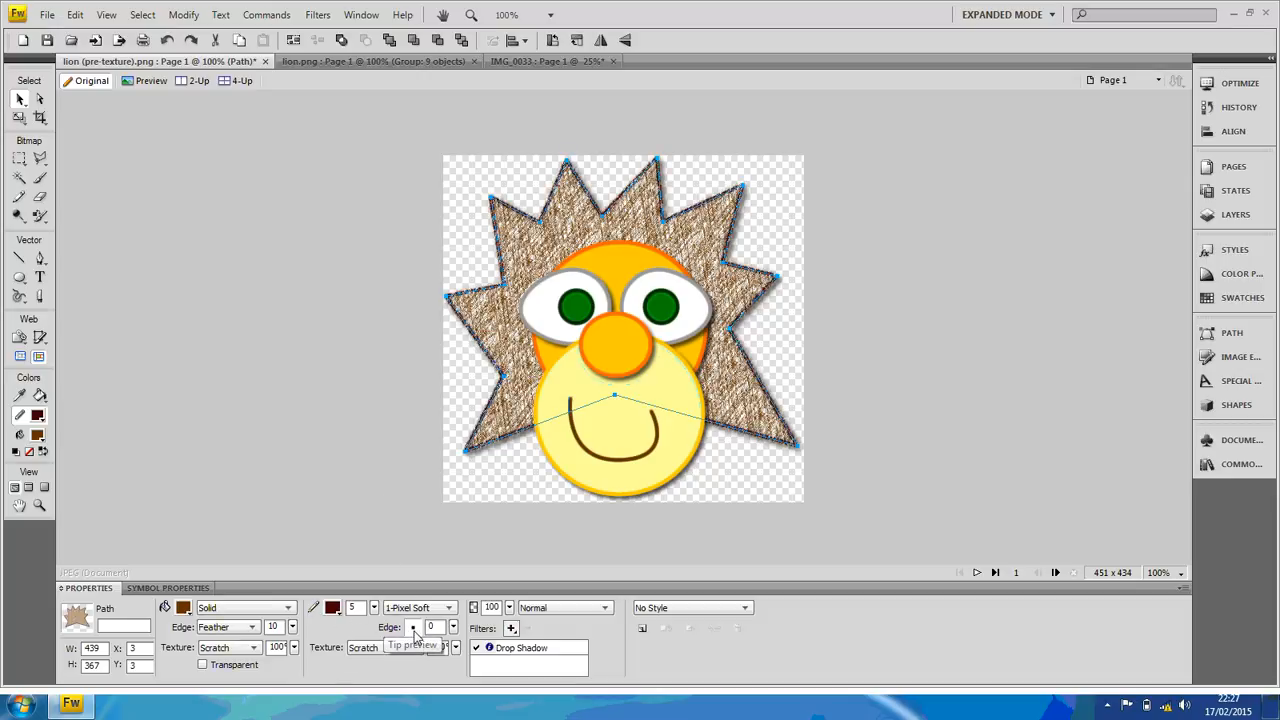
Step: Set the edge softness of the mane's outline stroke to 100
drag(452, 627, 446, 522)
click(395, 455)
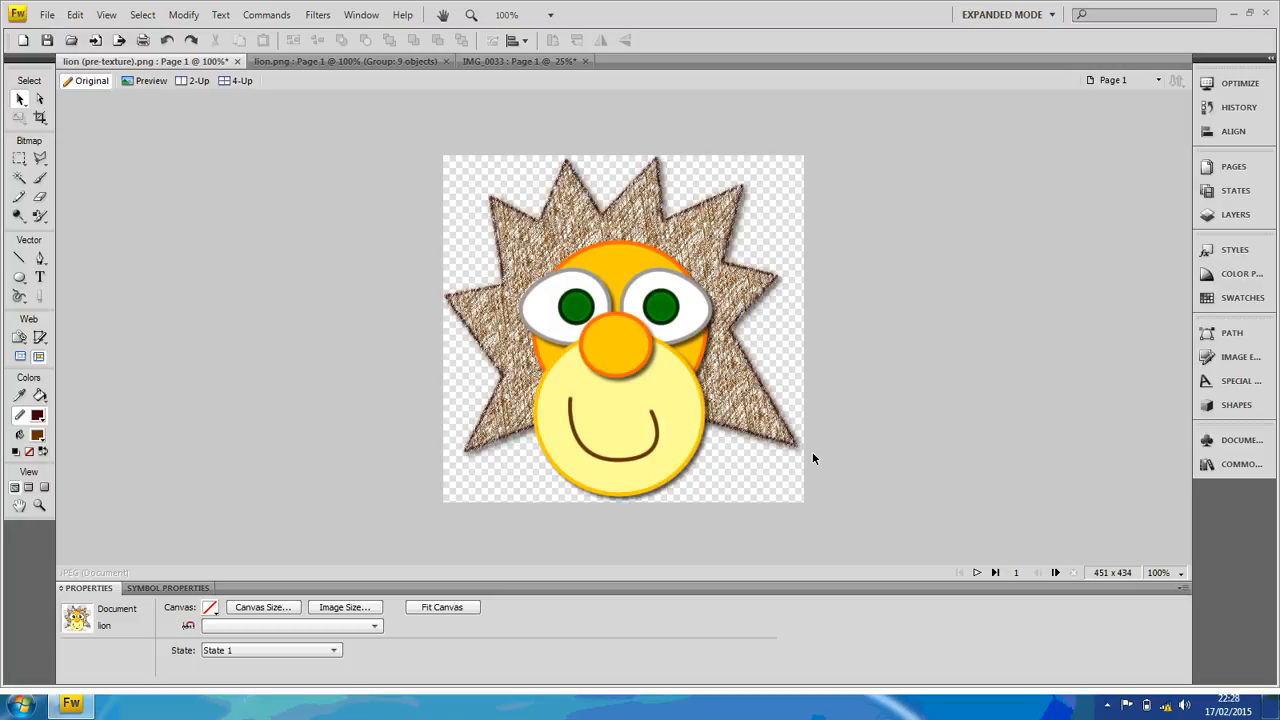
key(ctrl+z)
click(823, 474)
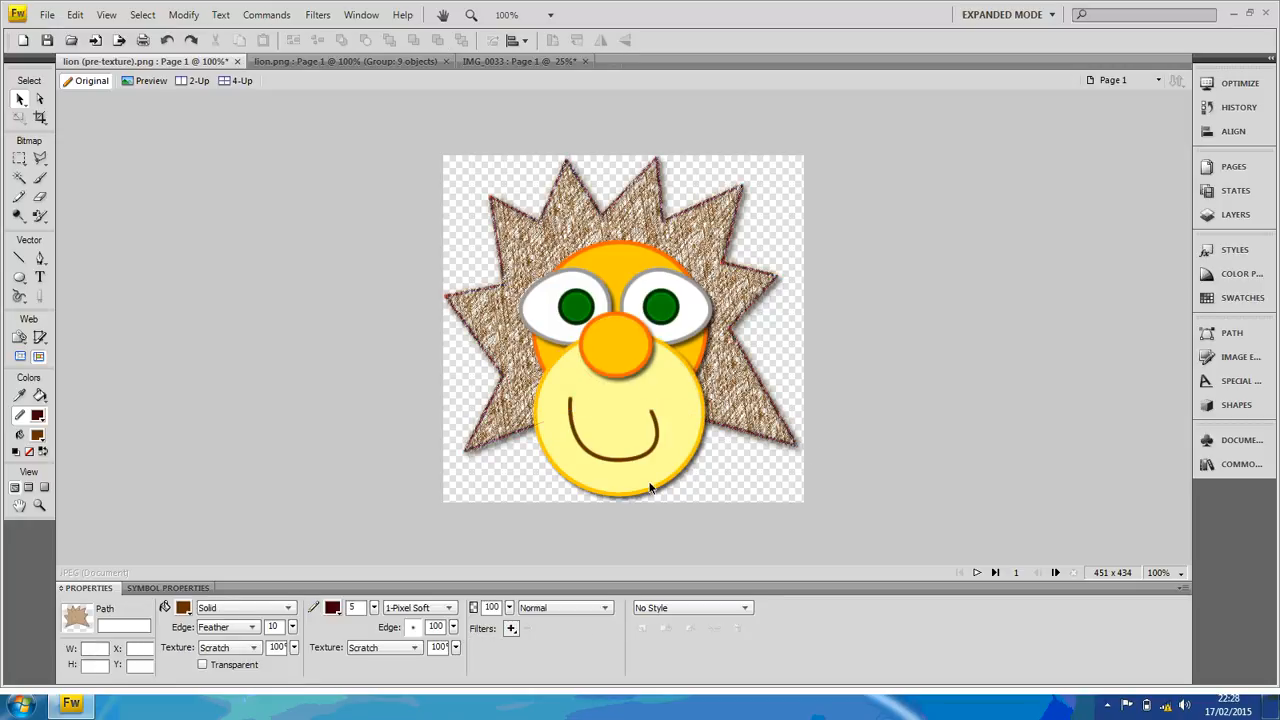
Step: View the lion.png document, and import the lion file into the IMG_0033 photo, placing it on the wall below the window
click(308, 61)
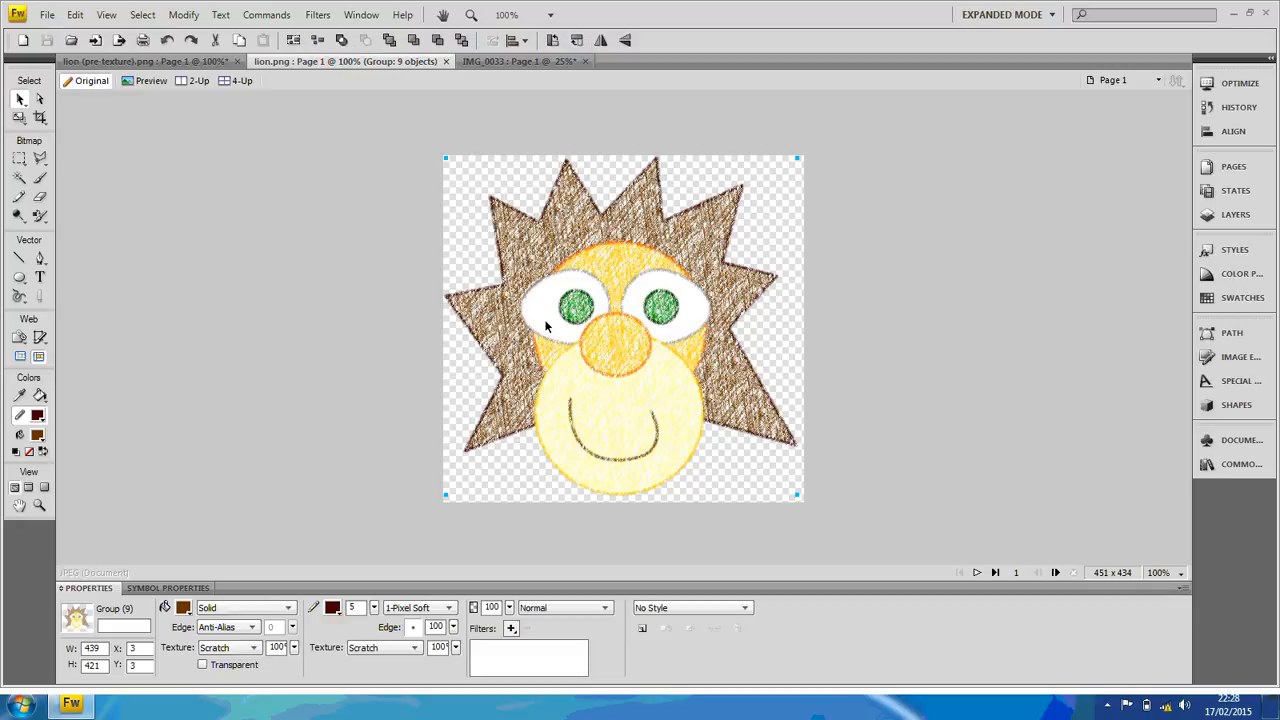
click(496, 61)
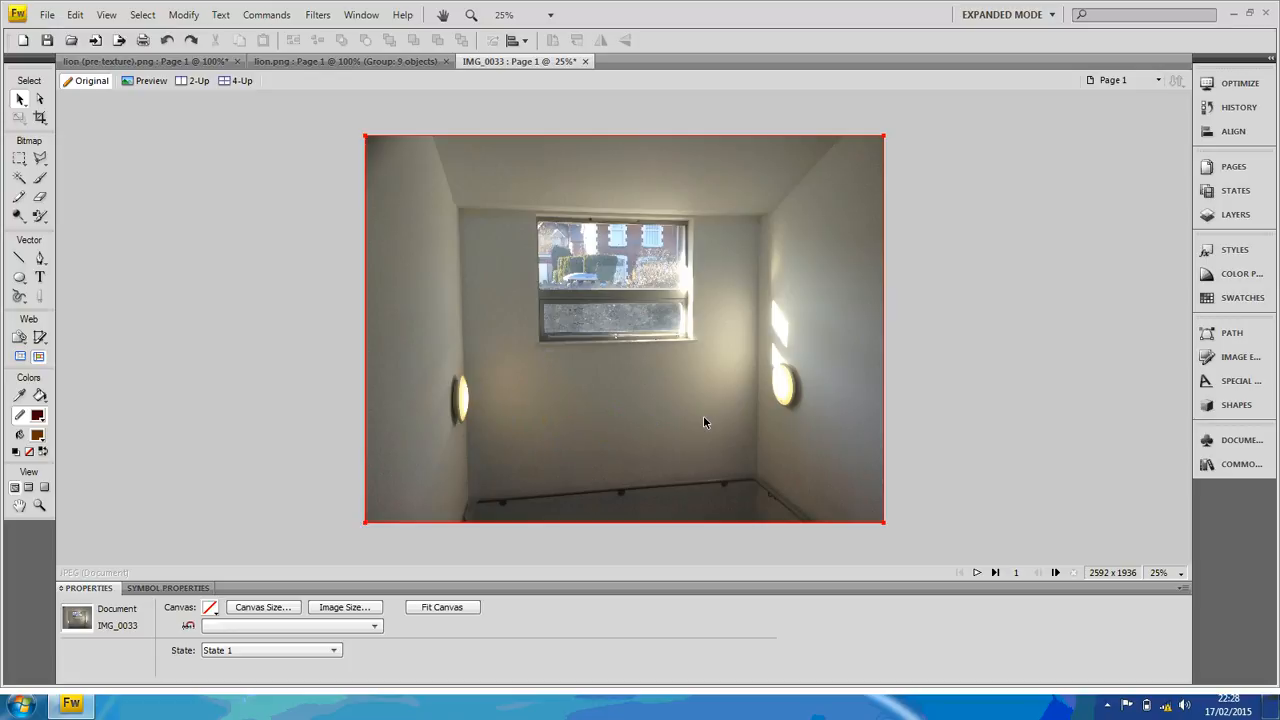
click(97, 41)
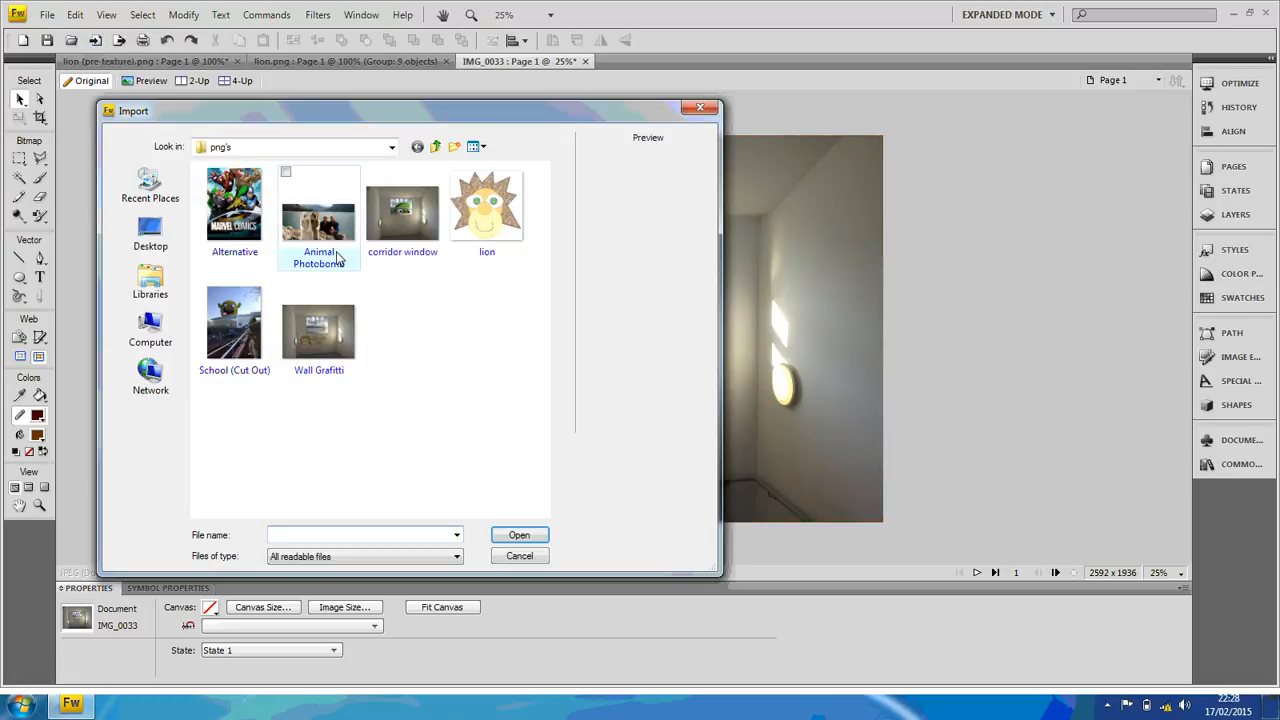
click(486, 224)
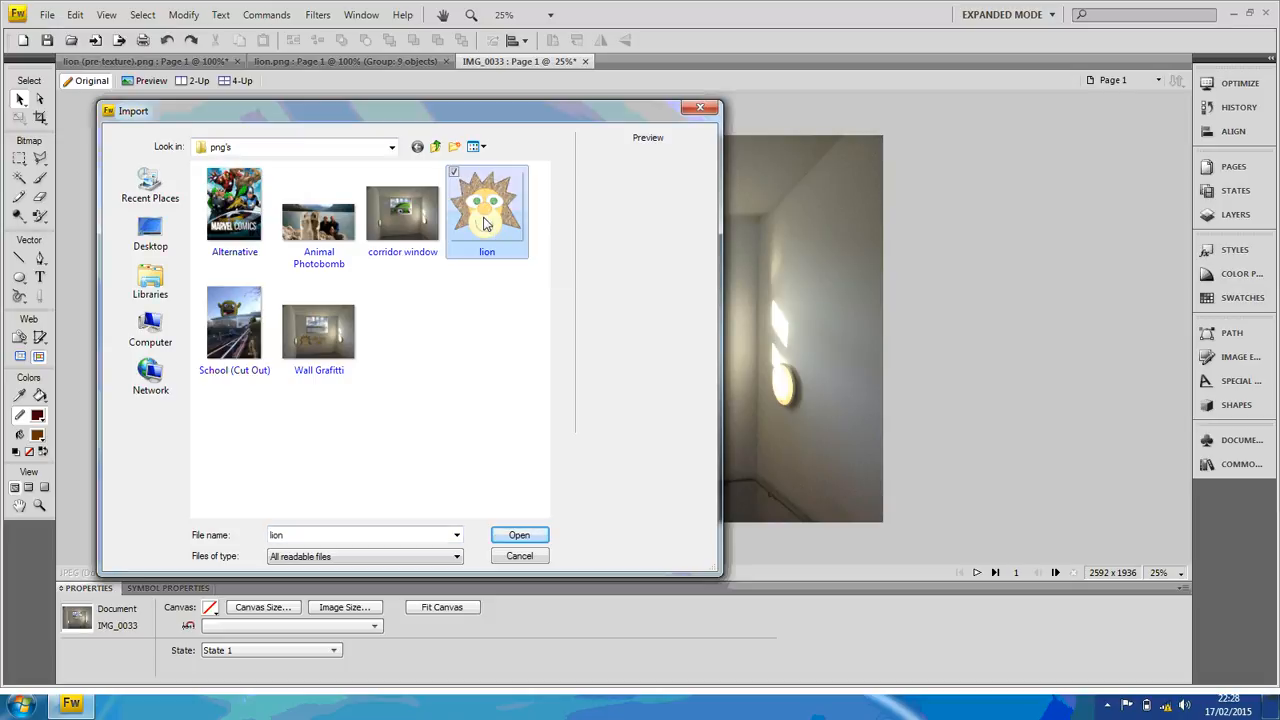
click(519, 535)
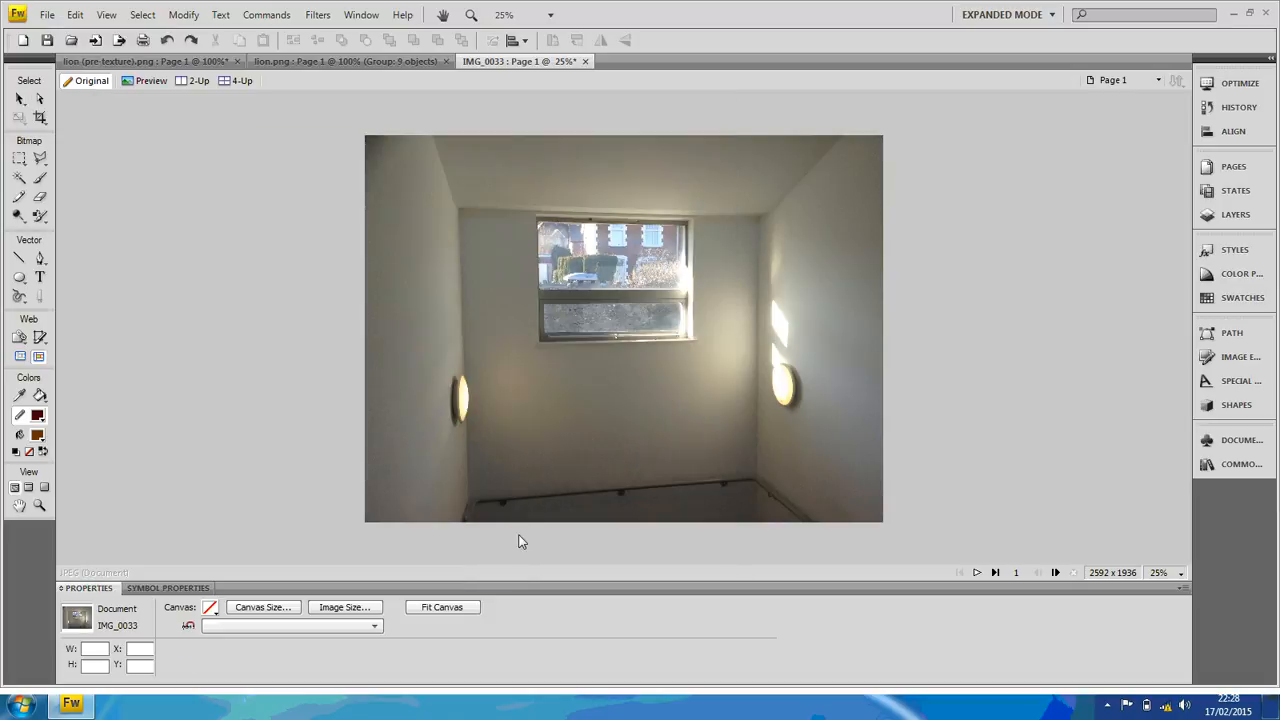
click(507, 368)
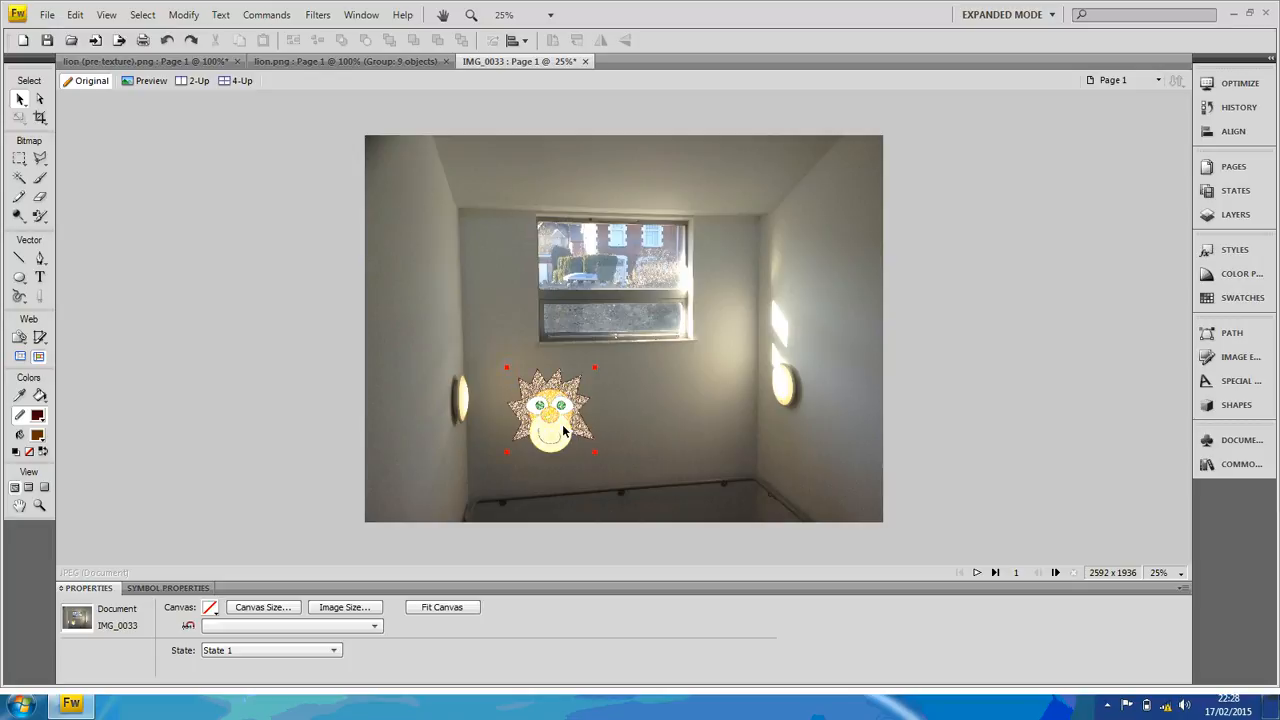
drag(563, 430, 554, 422)
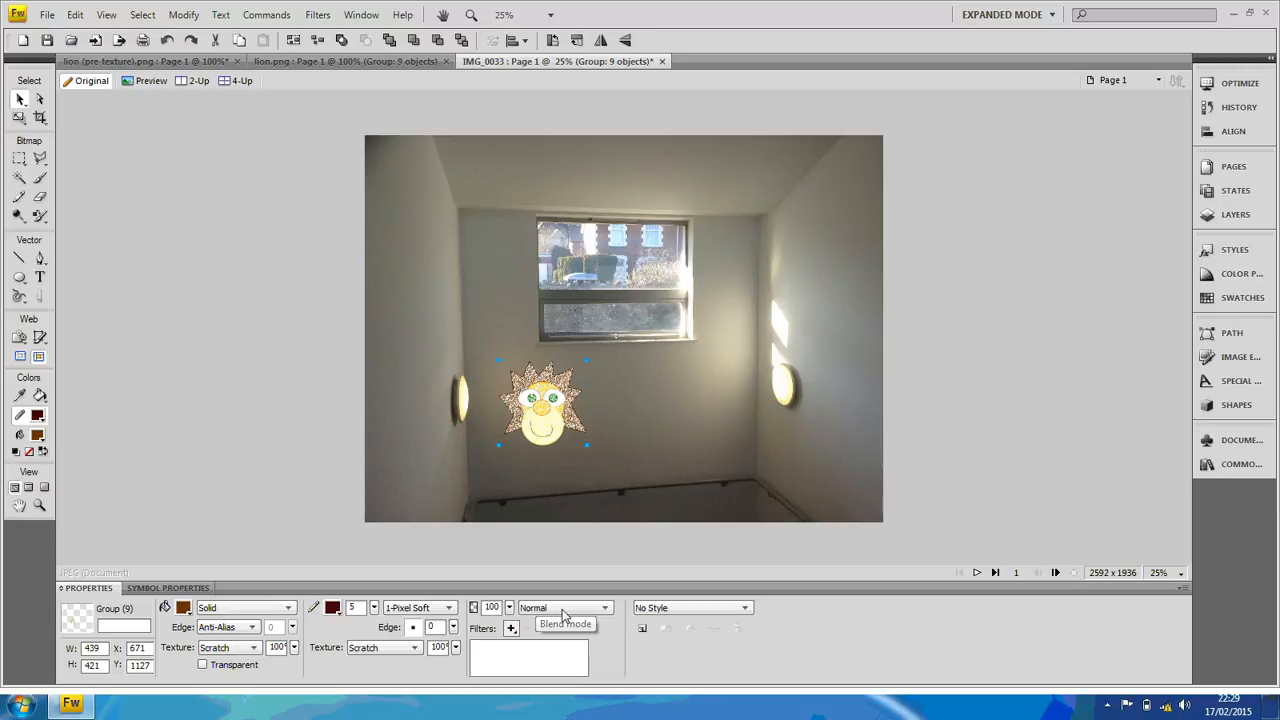
Step: Try the Average, Dissolve and Darken blend modes on the lion group over the wall photo
click(564, 616)
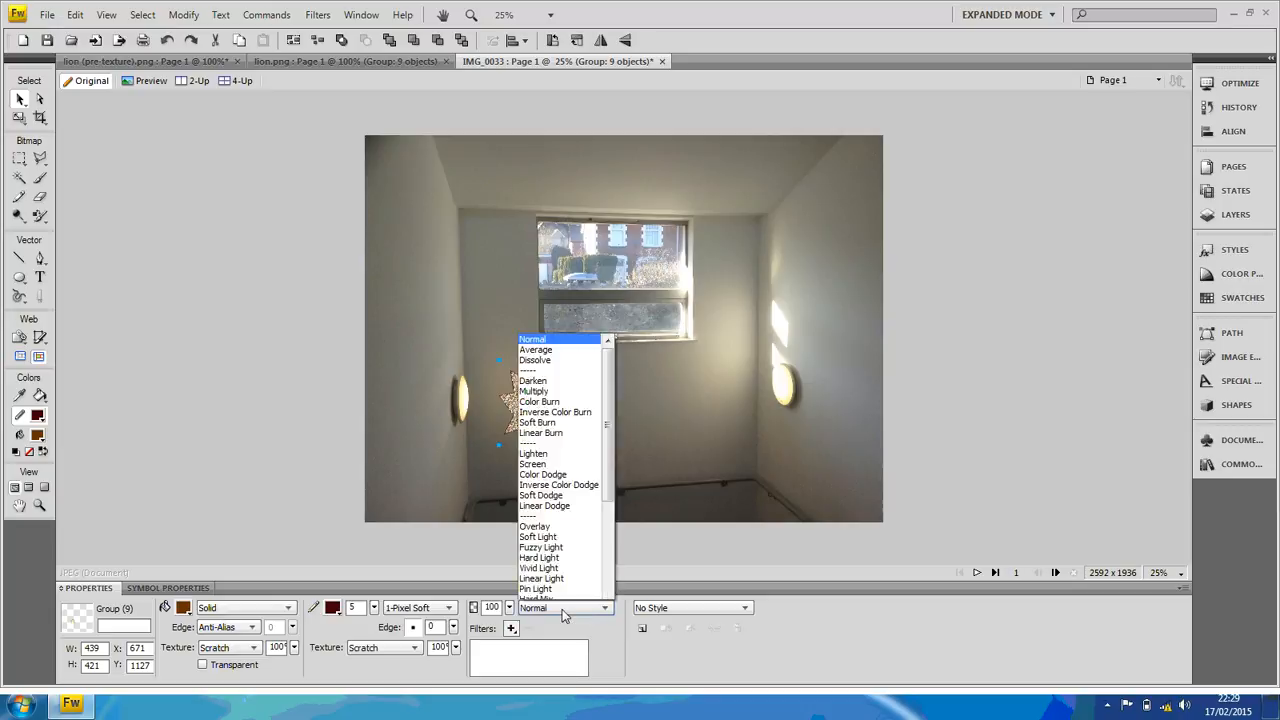
click(535, 303)
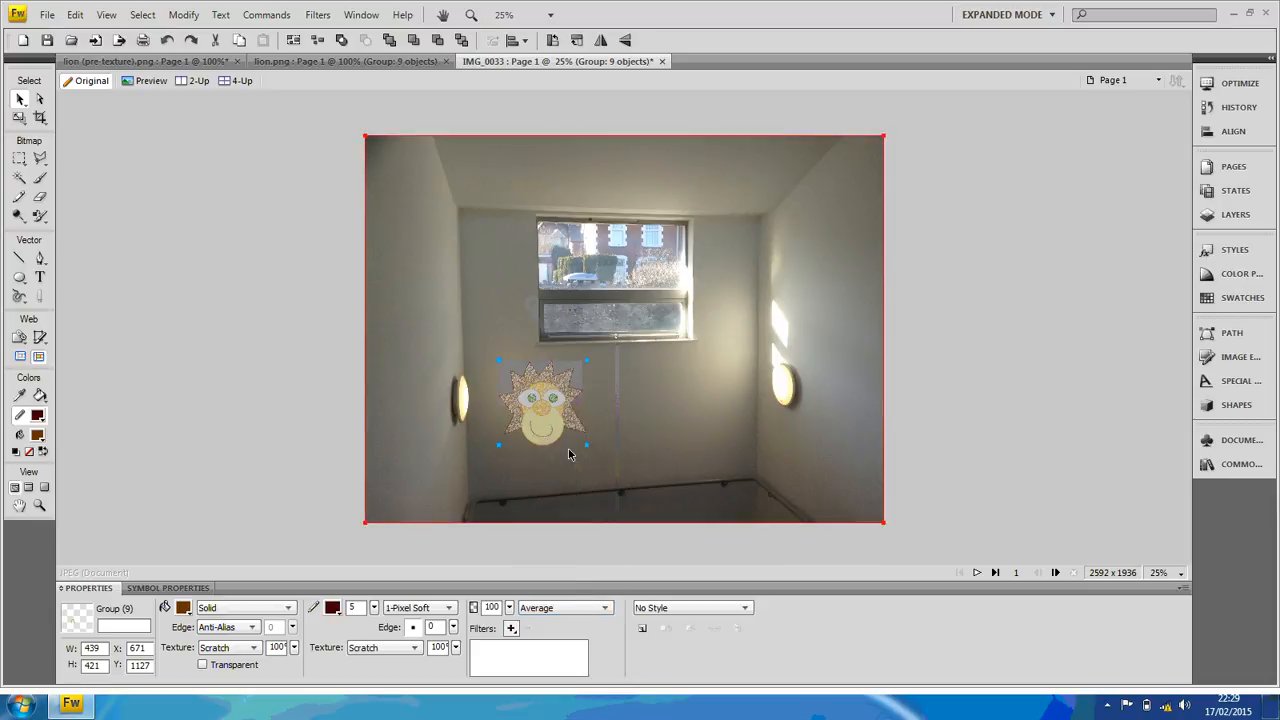
click(601, 611)
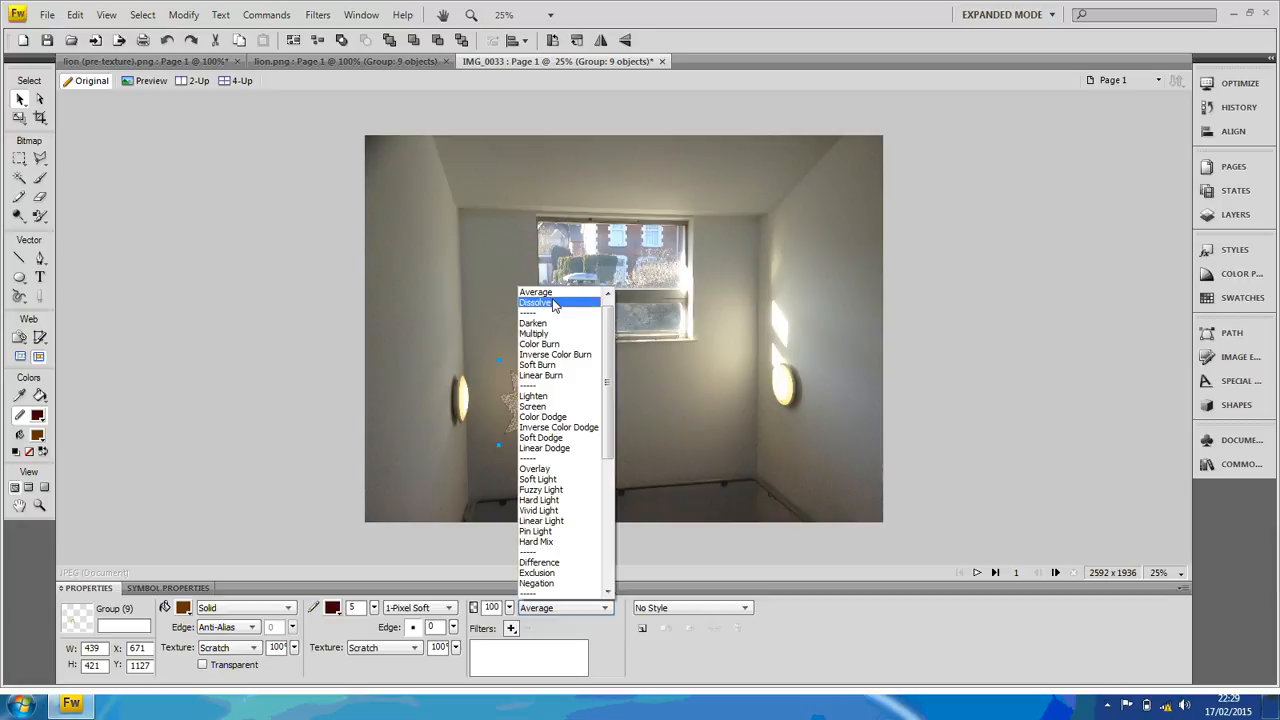
click(553, 303)
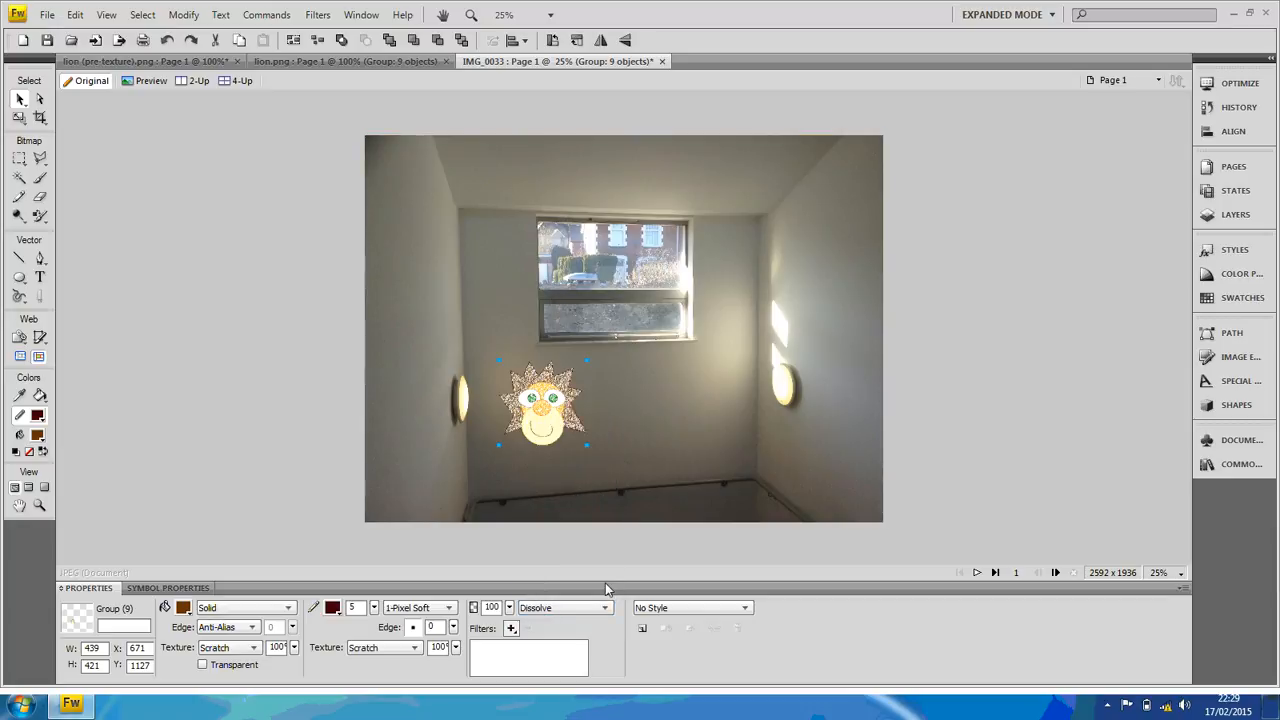
click(605, 610)
click(555, 316)
Step: Try the Color Burn, Lighten and Soft Light blend modes on the lion group
click(605, 607)
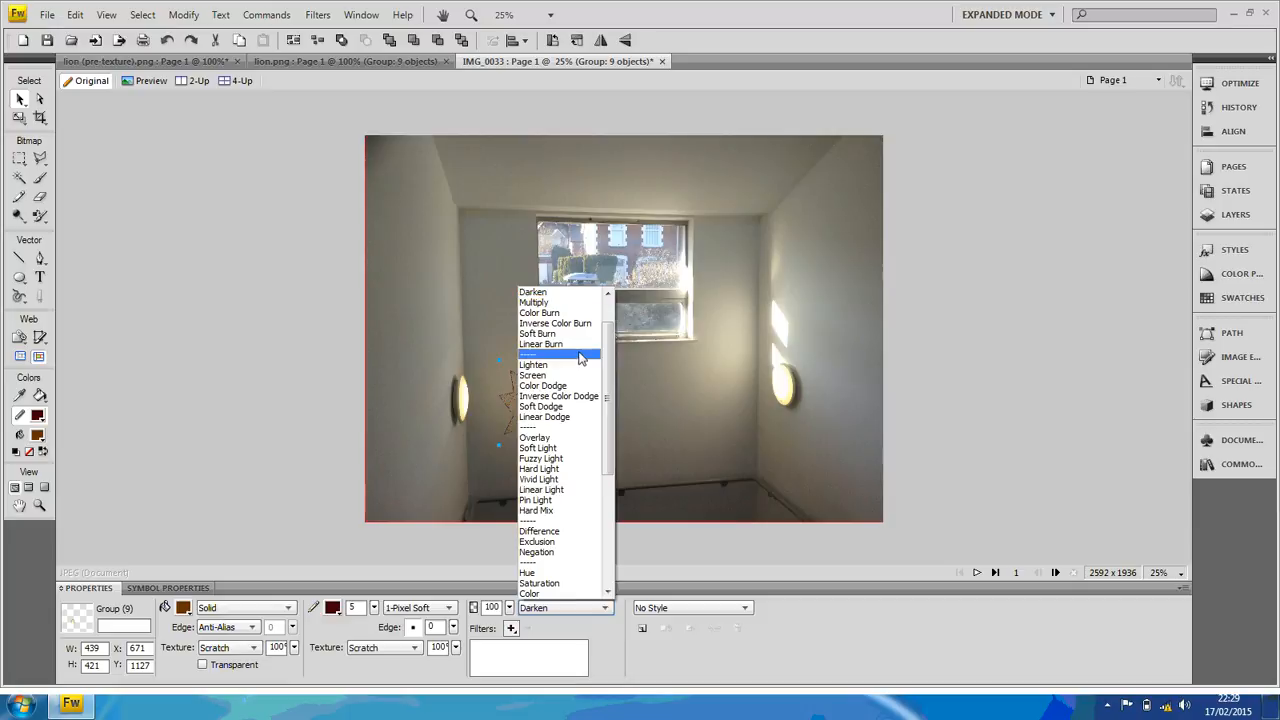
click(560, 313)
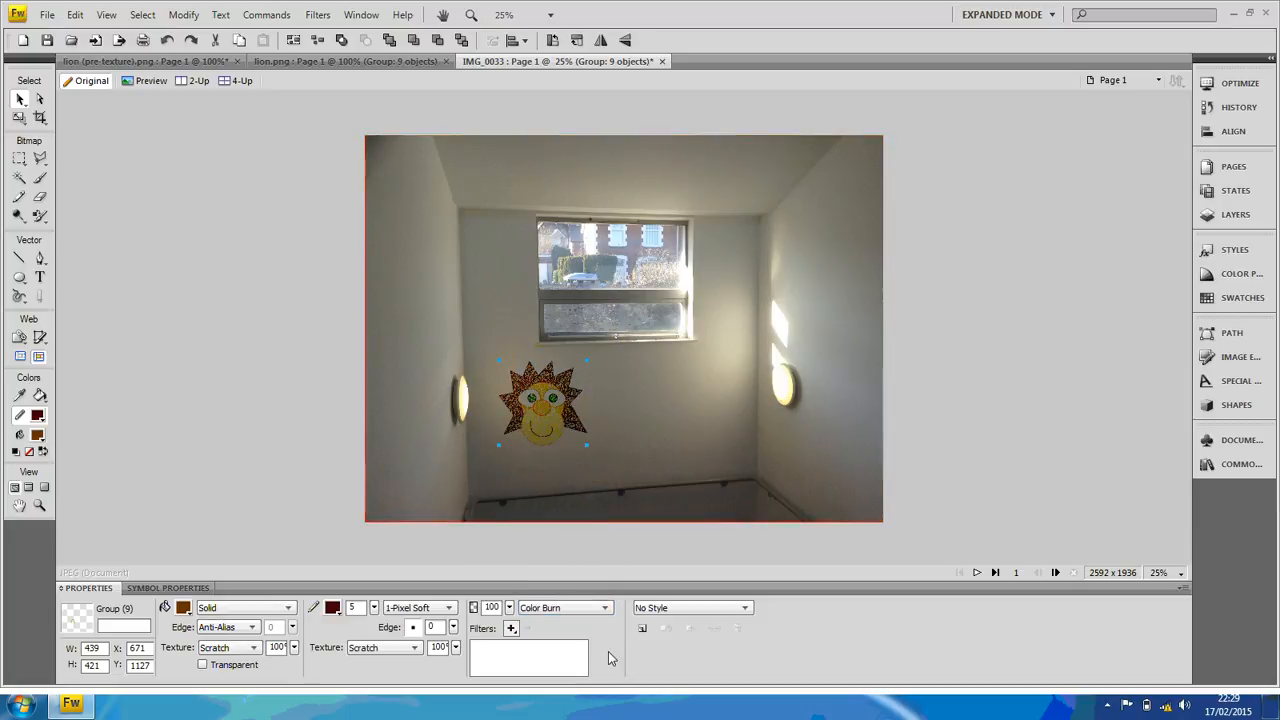
click(605, 609)
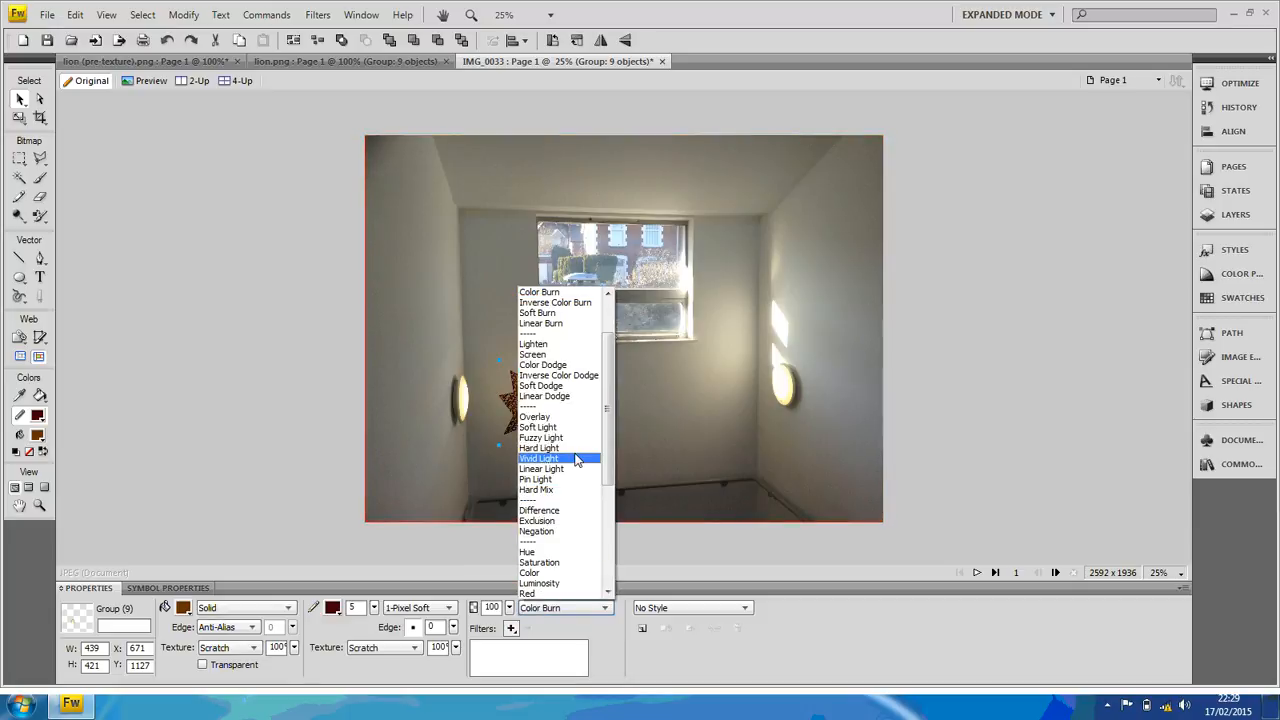
click(553, 344)
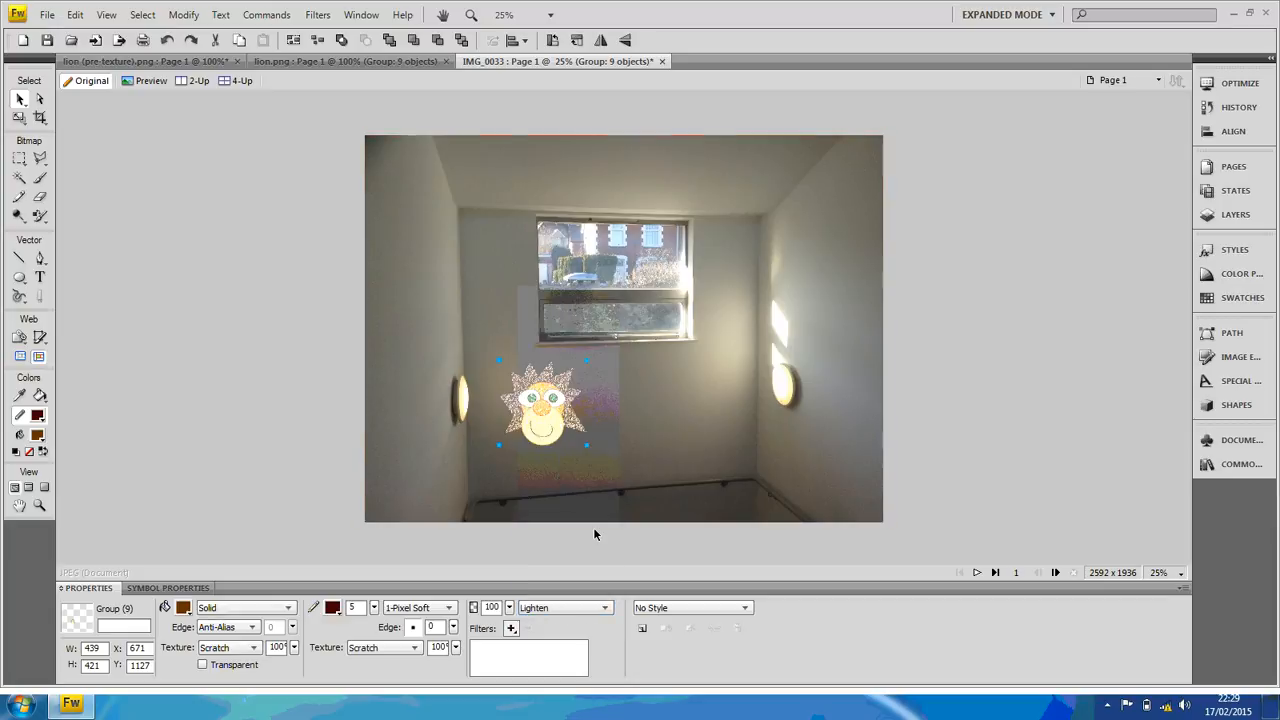
click(605, 610)
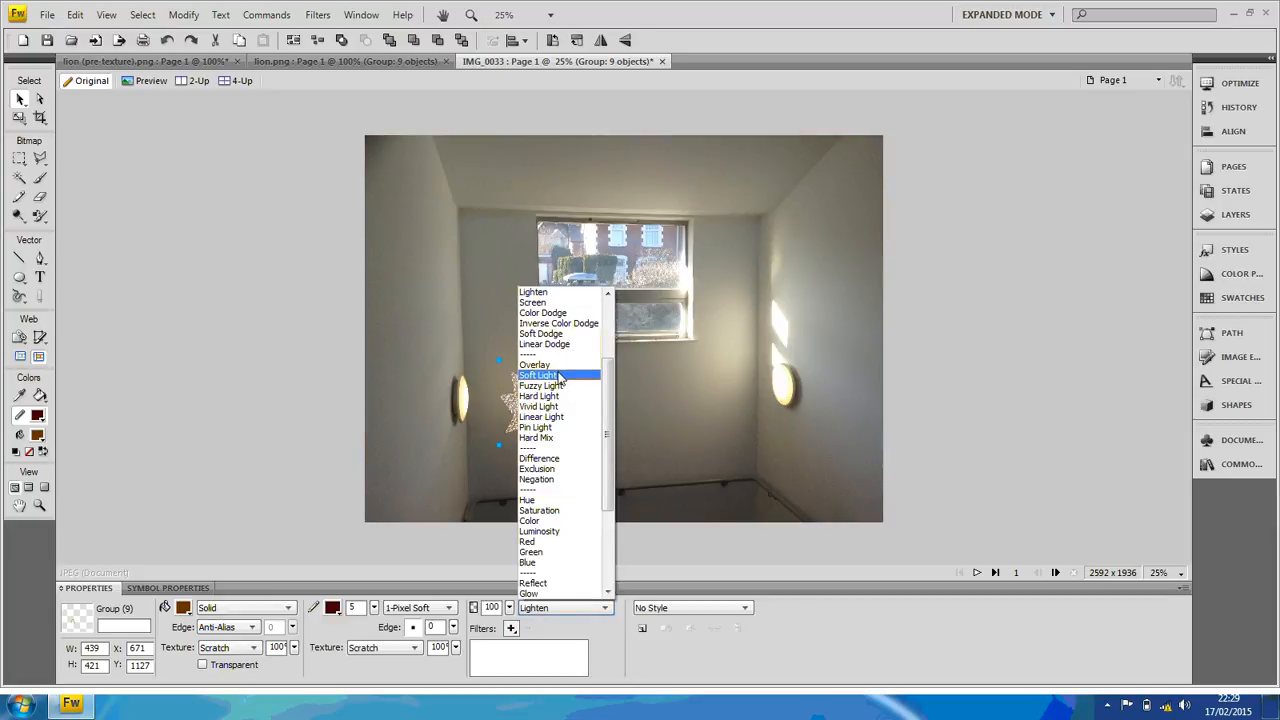
click(560, 377)
Step: Try the Subtract, Luminosity, Saturation and Exclusion blend modes on the lion group
click(602, 609)
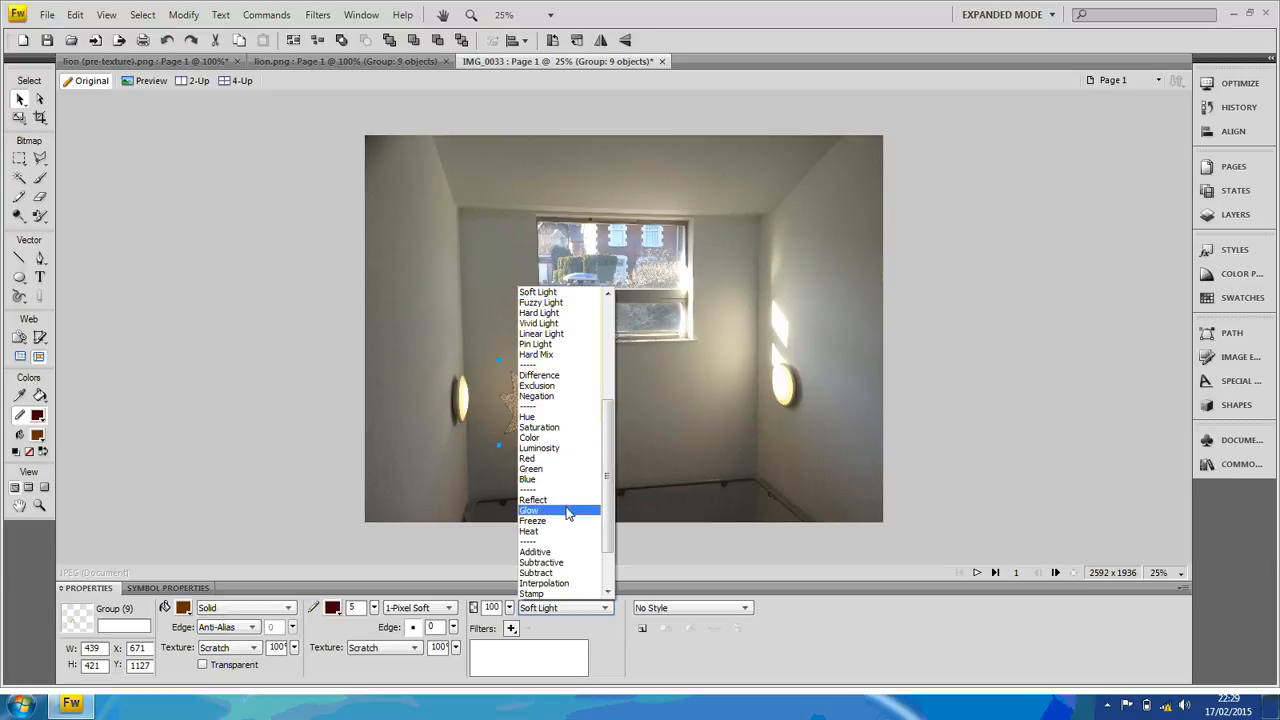
click(566, 571)
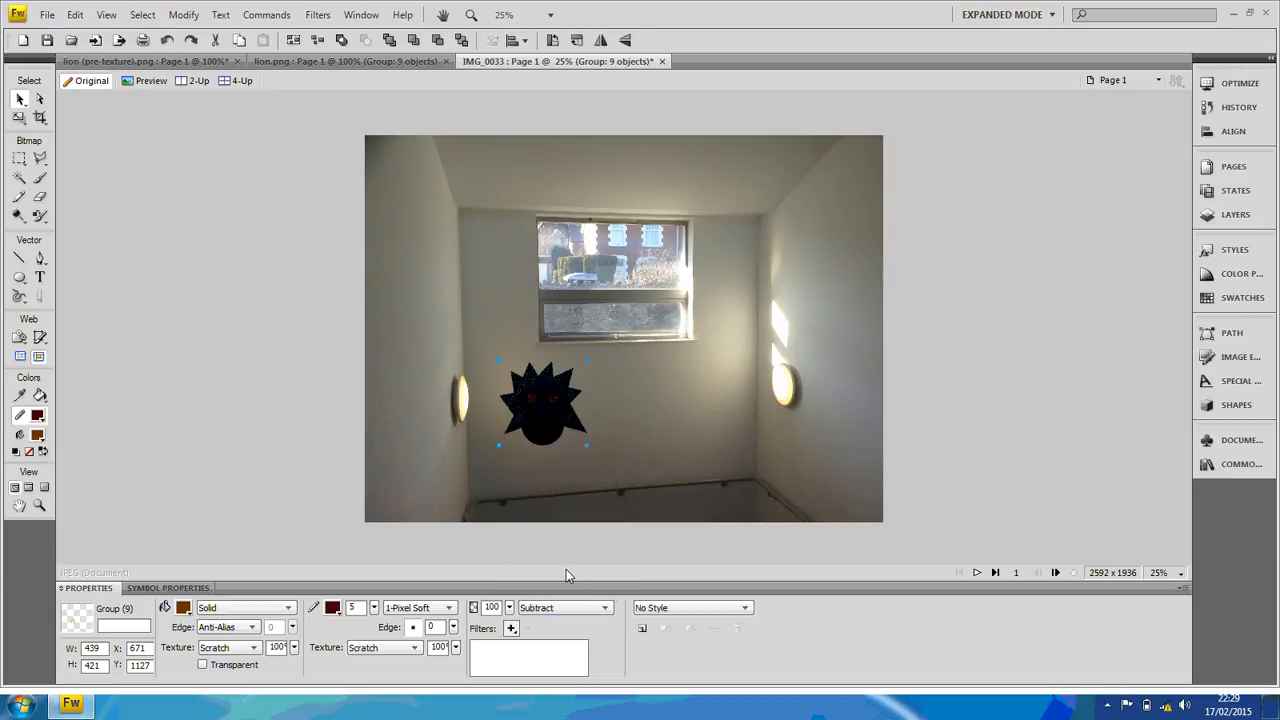
click(602, 612)
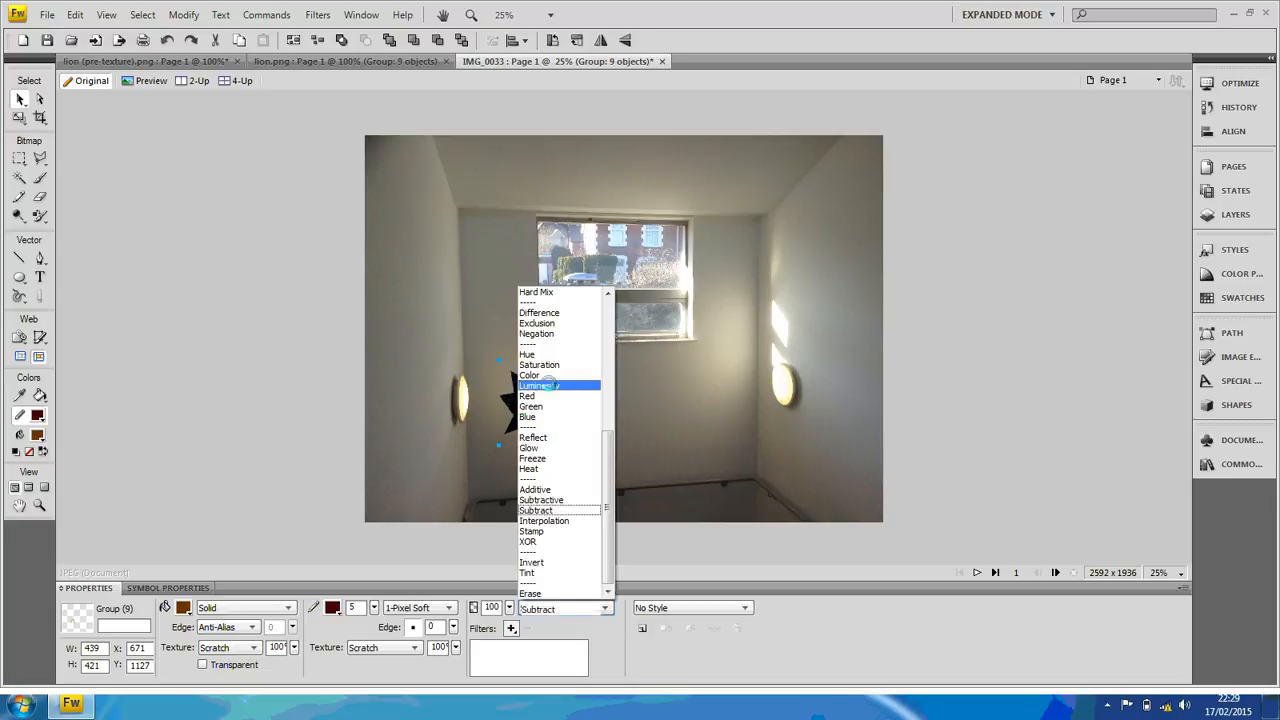
click(548, 386)
click(605, 607)
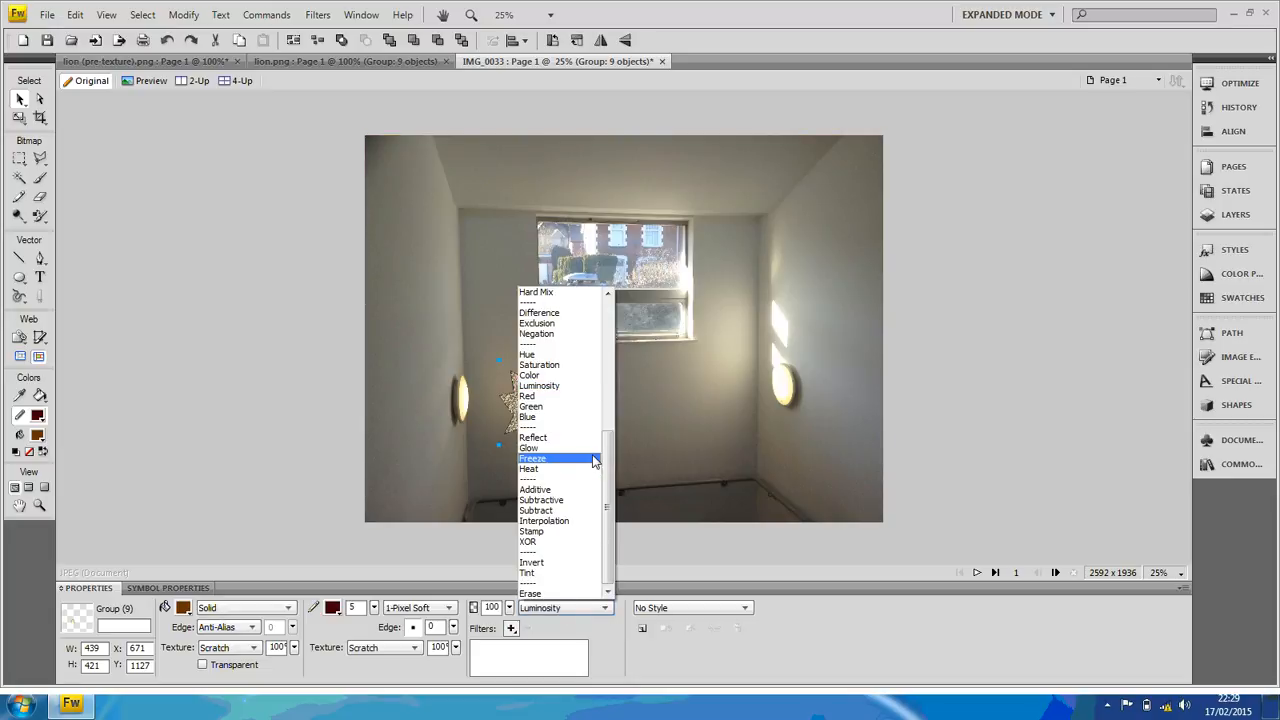
click(562, 365)
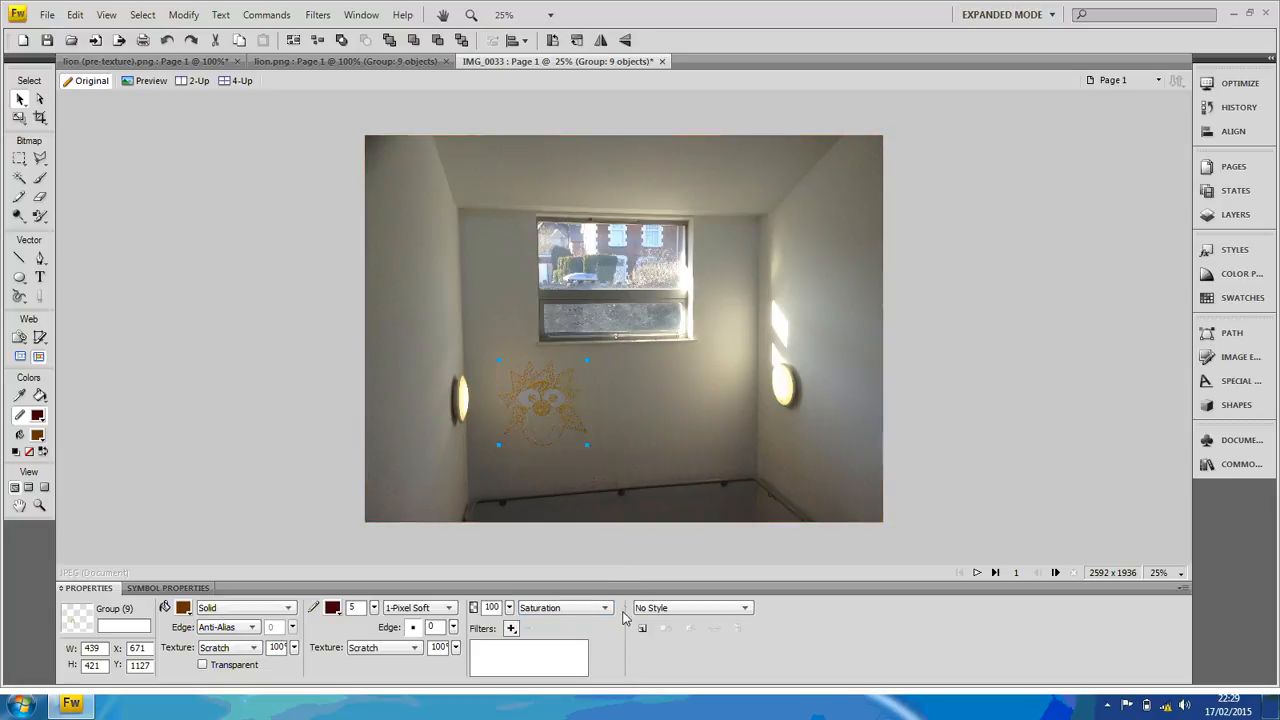
click(603, 608)
click(557, 324)
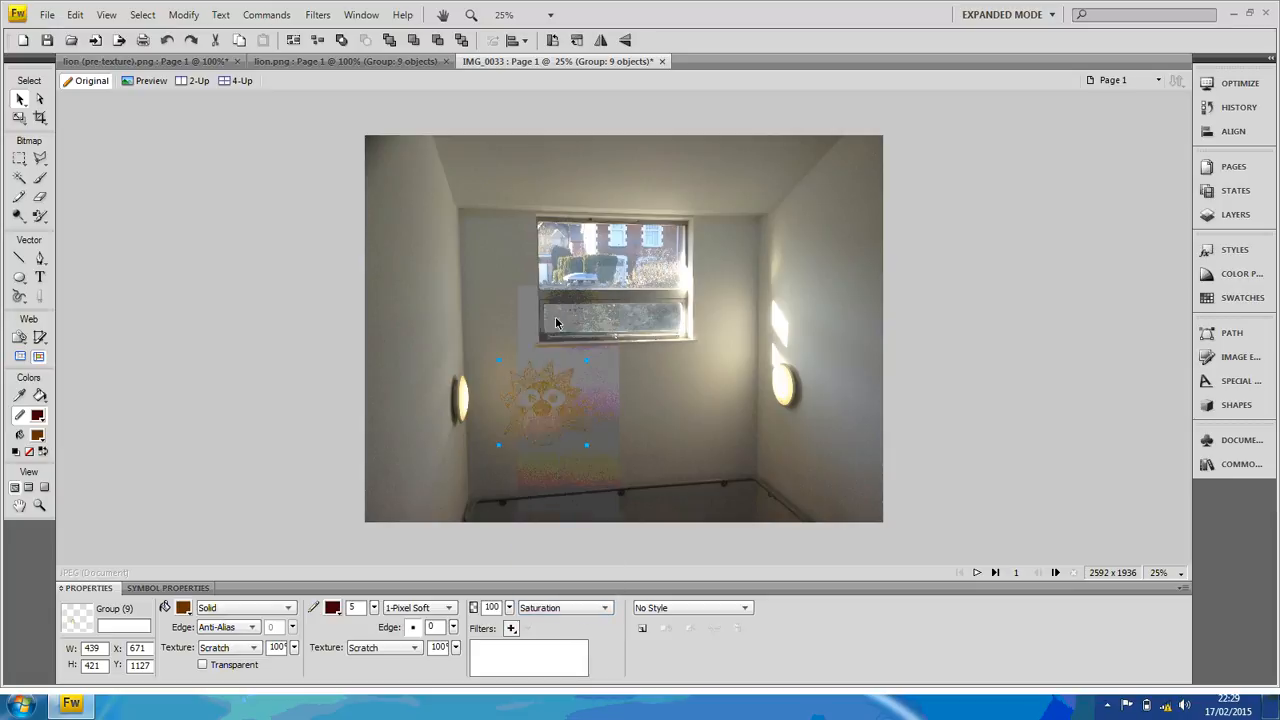
Step: Set the lion group's blend mode to Soft Light
click(607, 607)
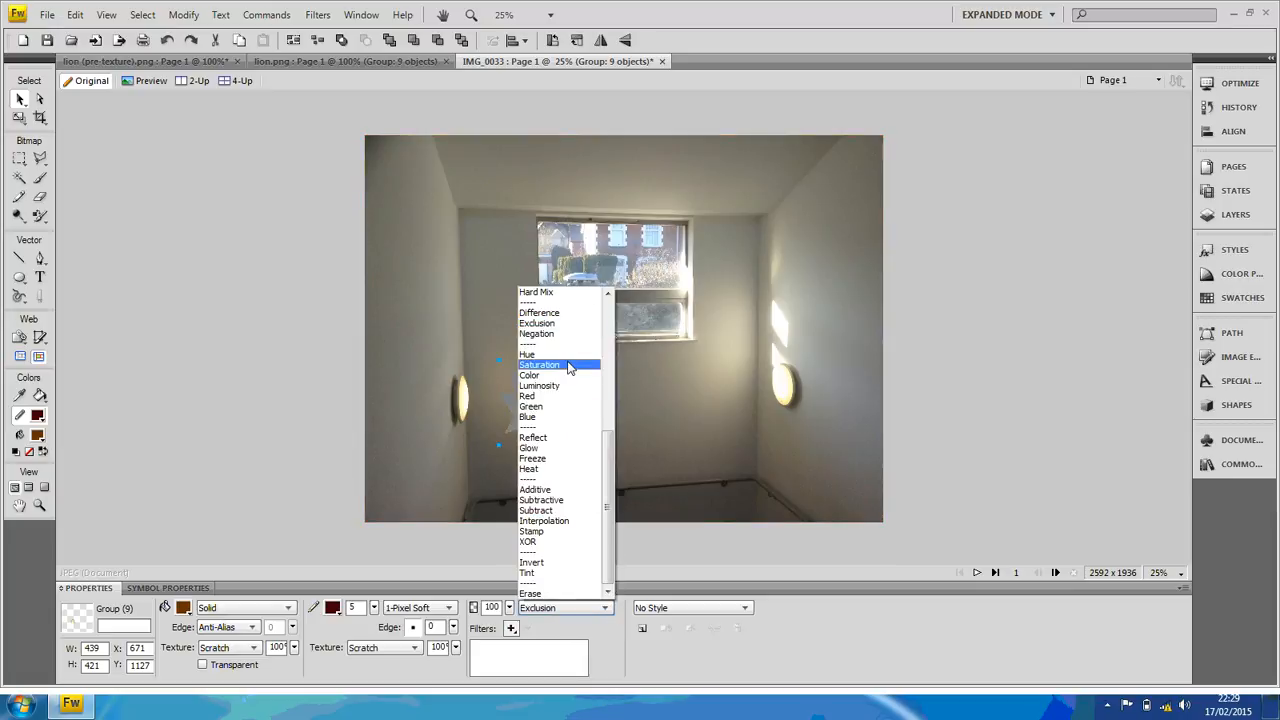
click(607, 296)
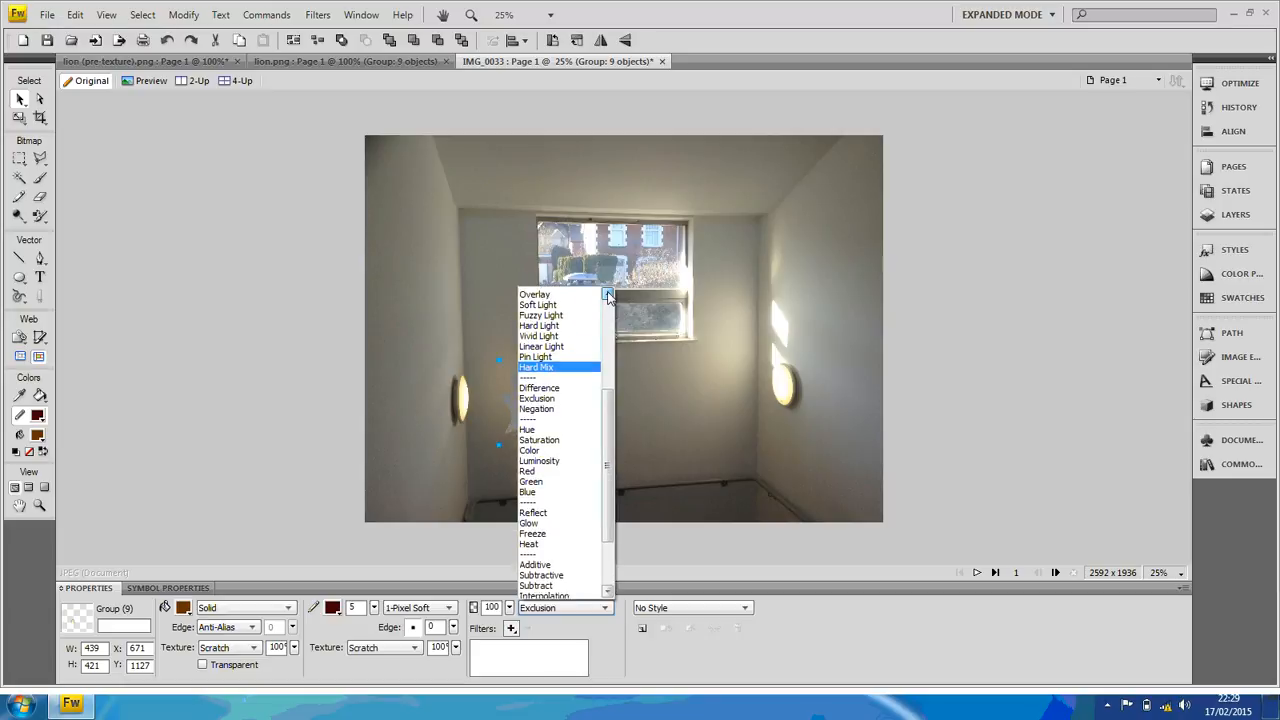
click(565, 334)
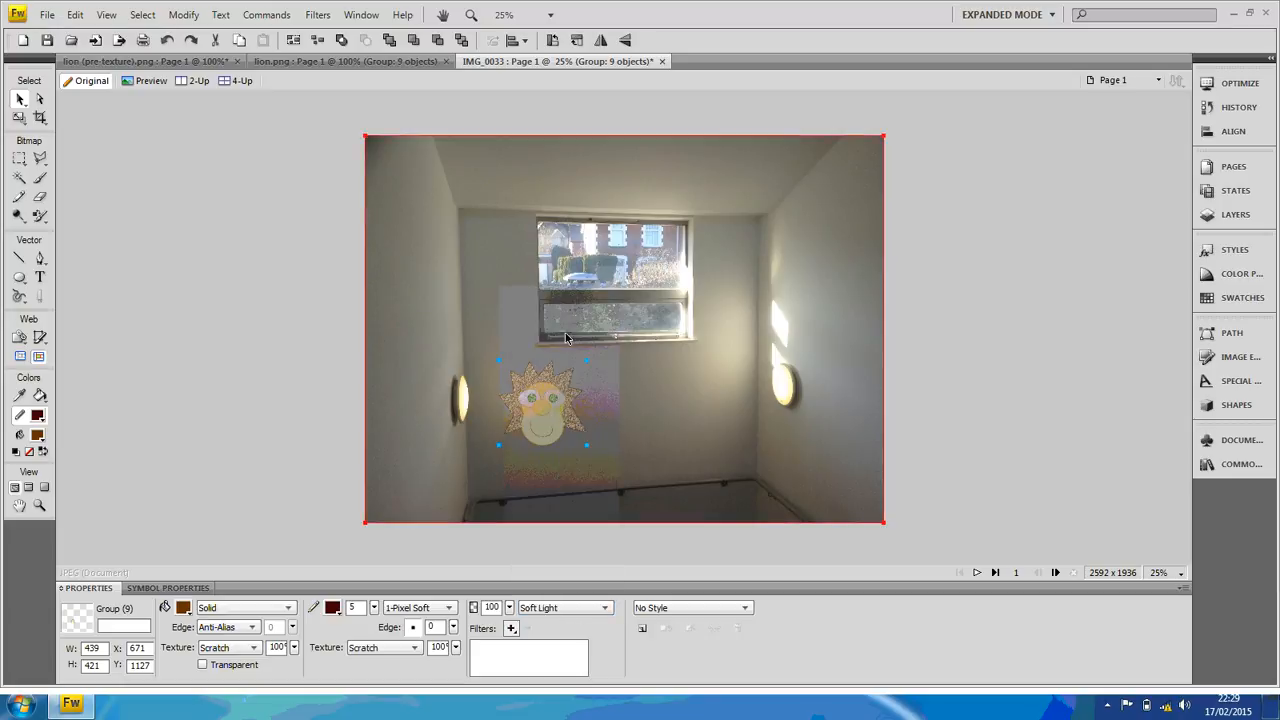